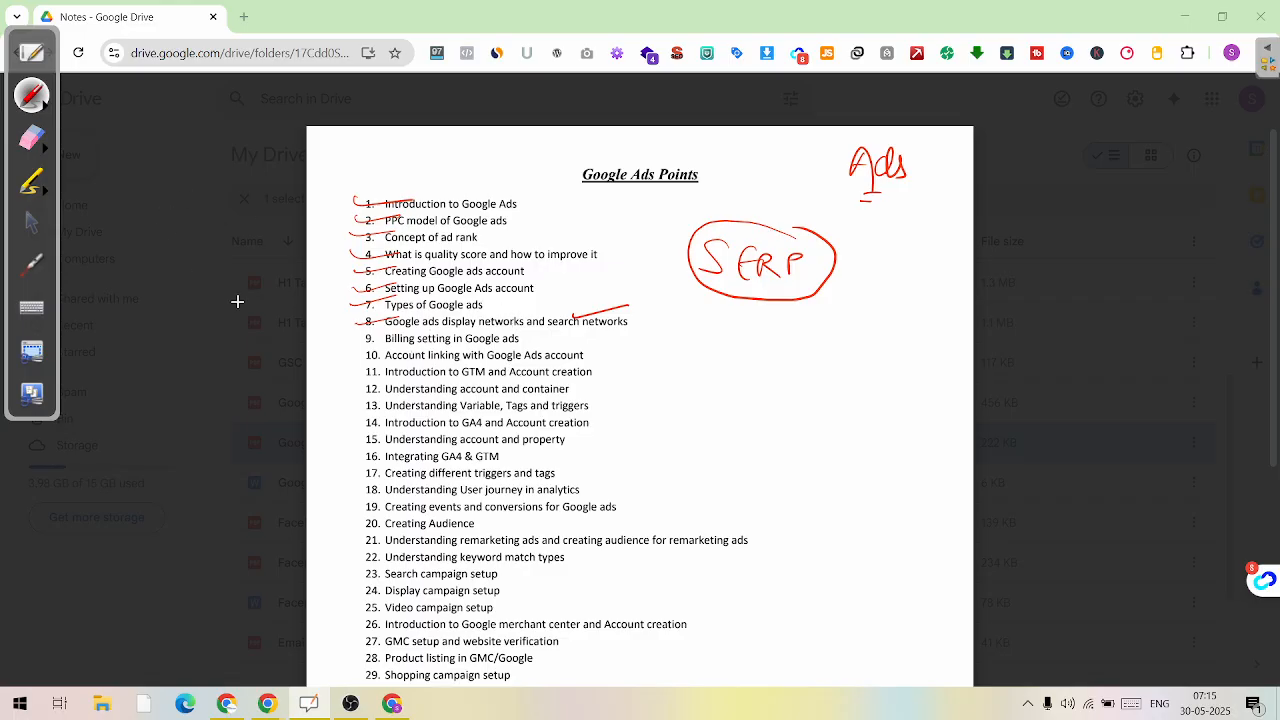
# - Tick item 9, Billing setting in Google ads, in the notes list and erase all ink annotations from the screen
pyautogui.moveTo(358, 341); pyautogui.dragTo(389, 330)
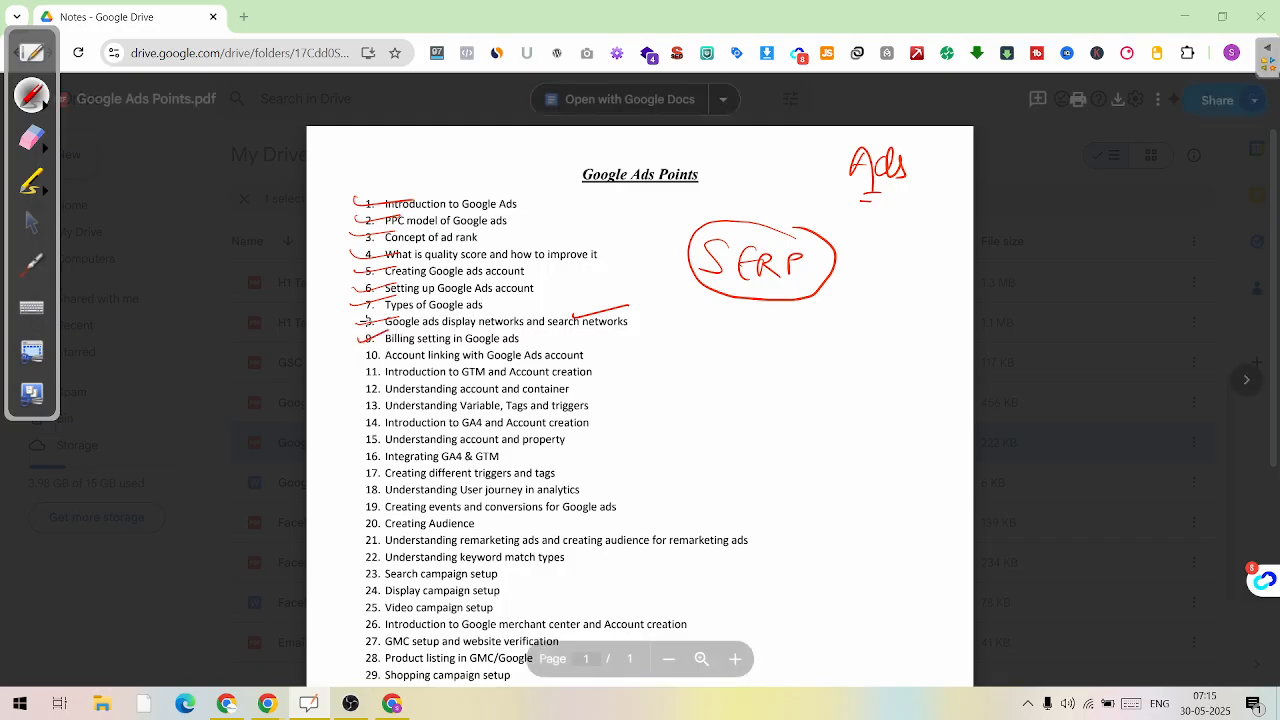
pyautogui.click(34, 139)
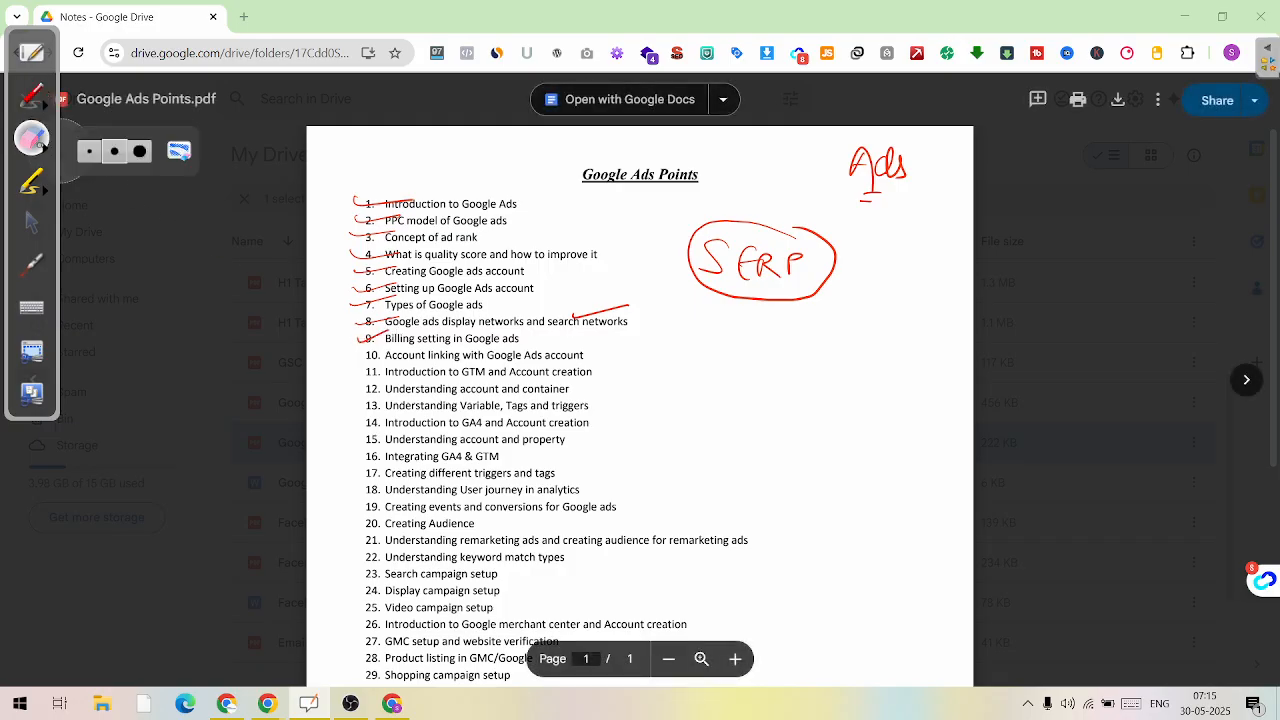
pyautogui.click(179, 151)
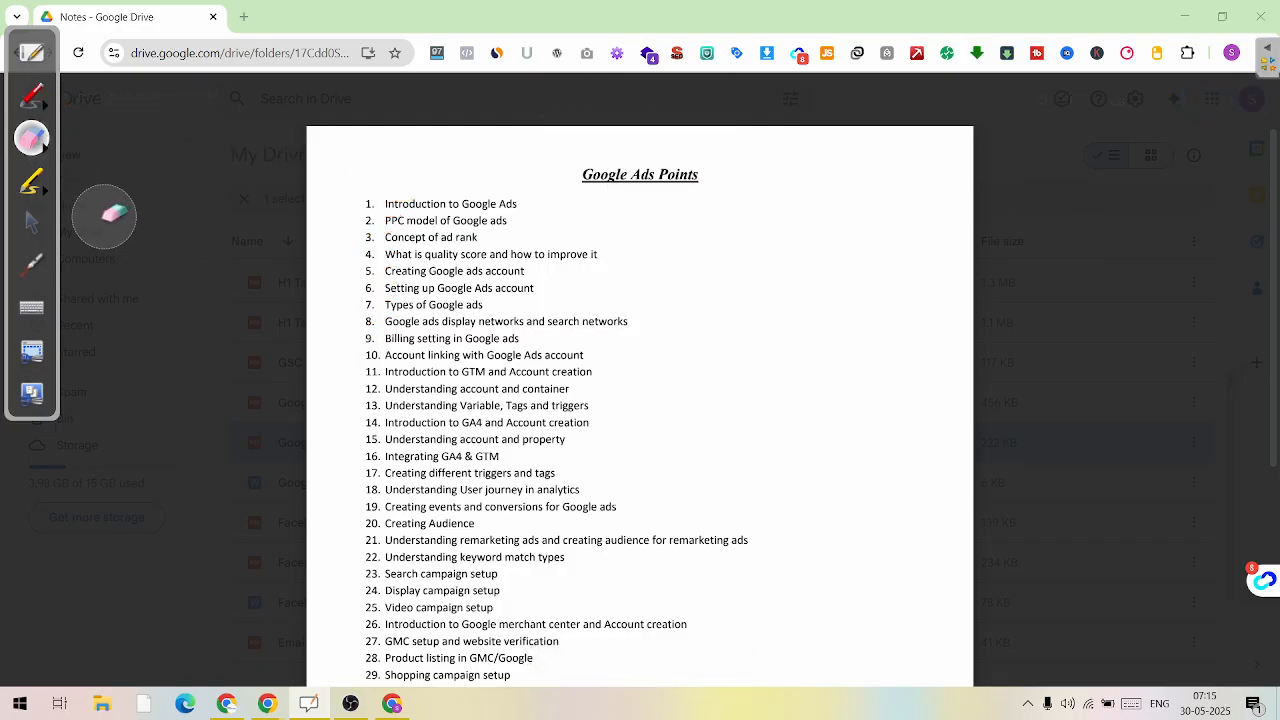
pyautogui.click(31, 222)
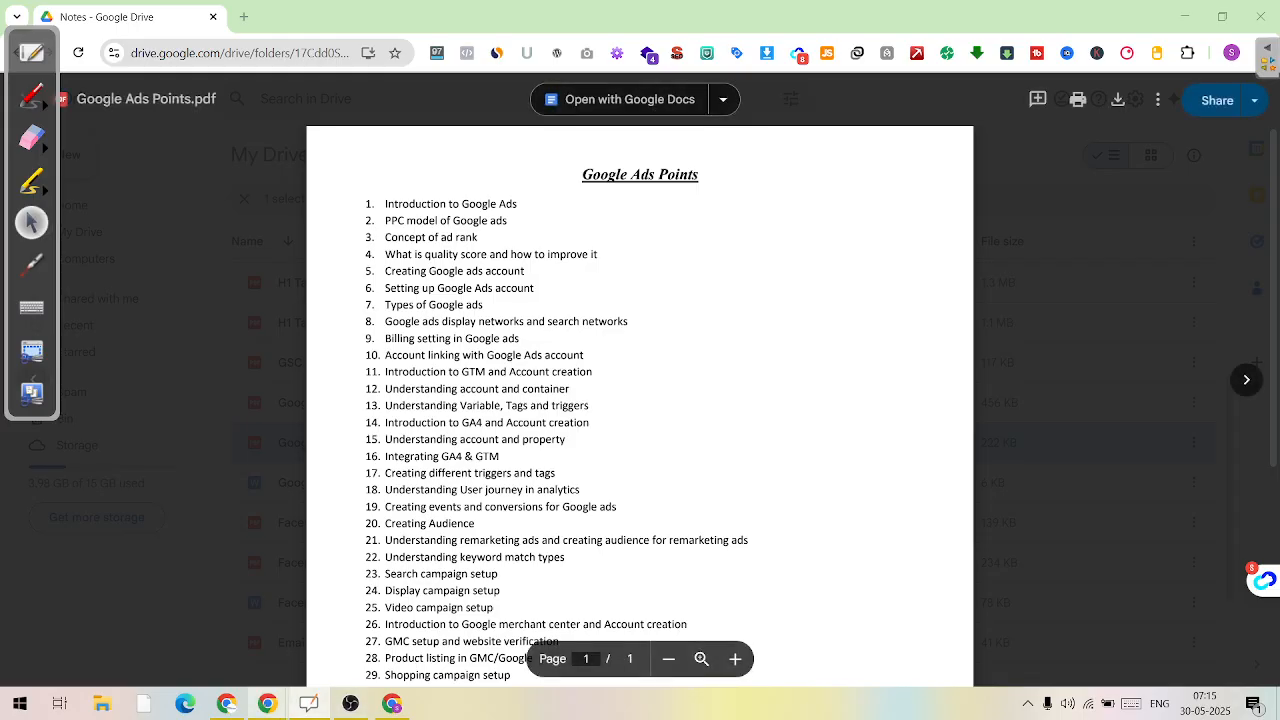
# - Switch to the other Chrome window and open the account's campaigns page through ads.google.com
pyautogui.moveTo(267, 703)
pyautogui.click(234, 631)
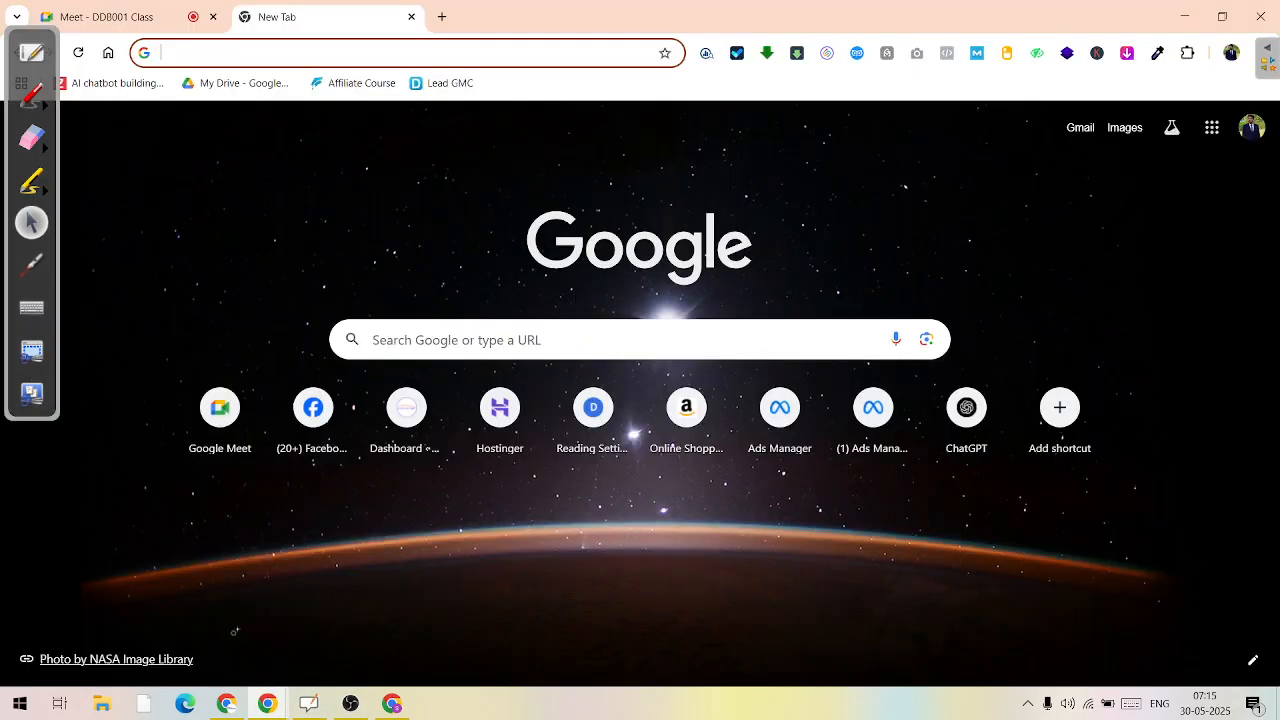
pyautogui.write('ad')
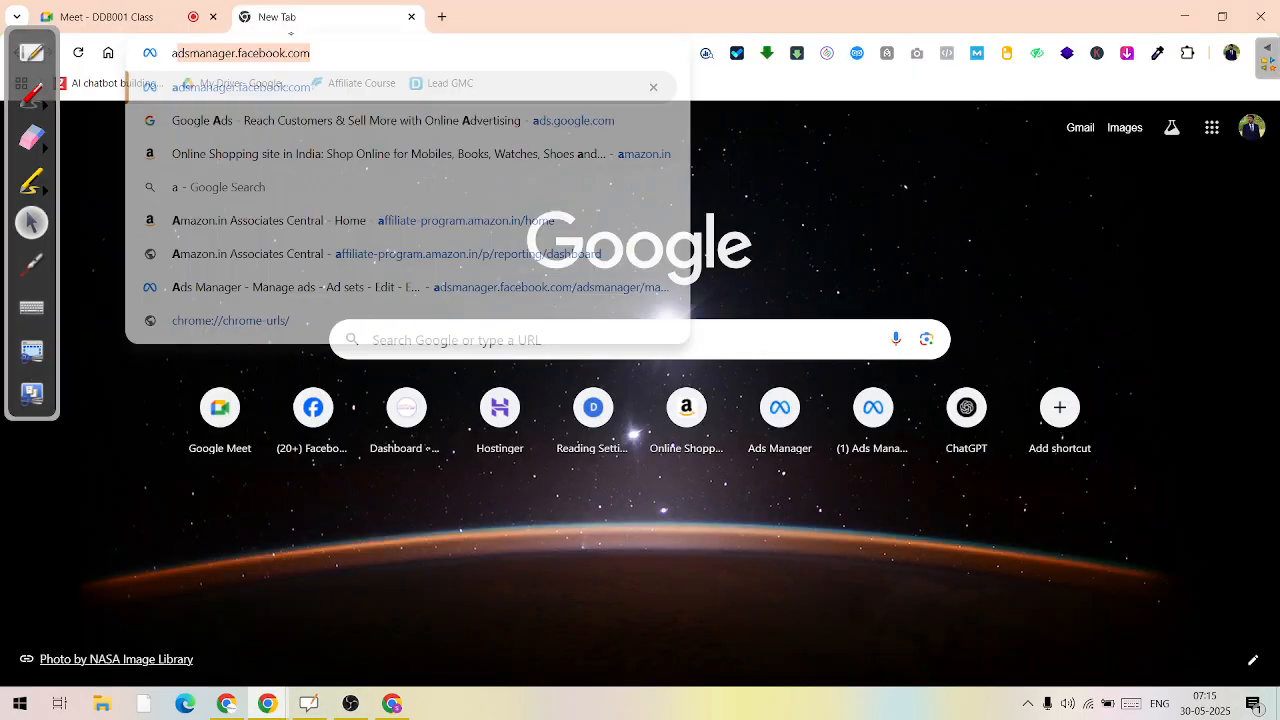
pyautogui.write('s.')
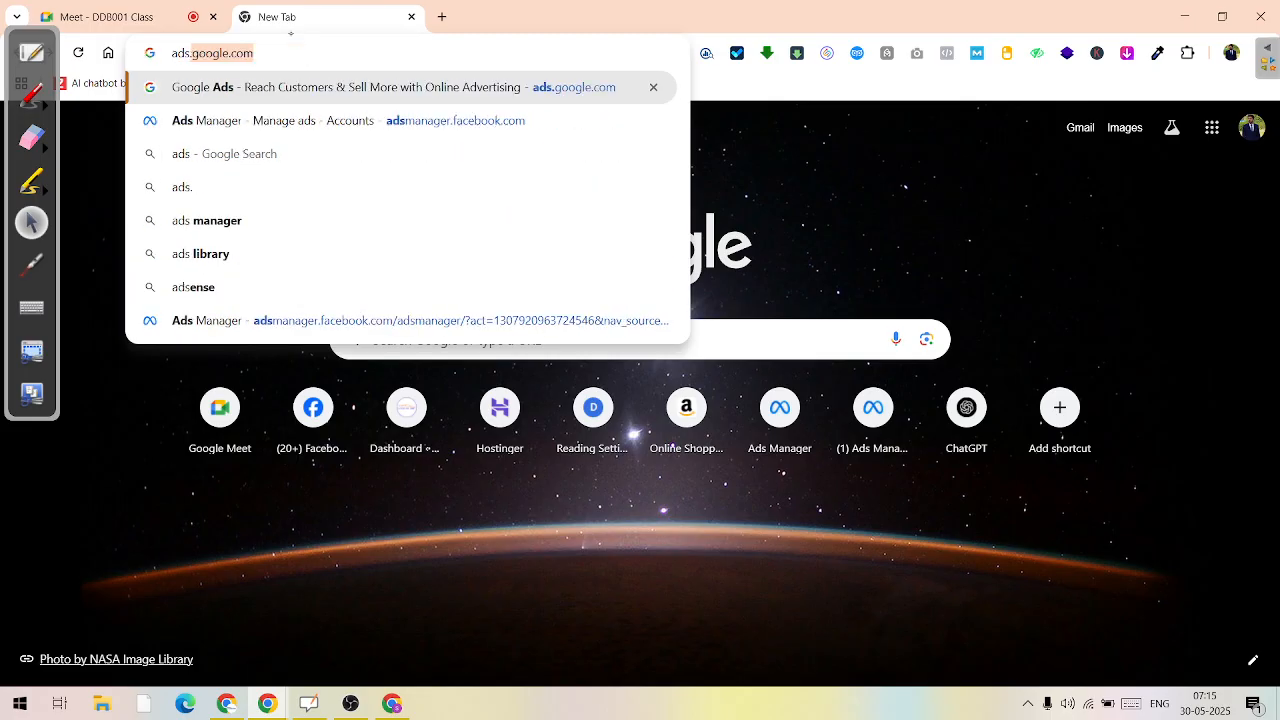
pyautogui.write('g')
pyautogui.press('Return')
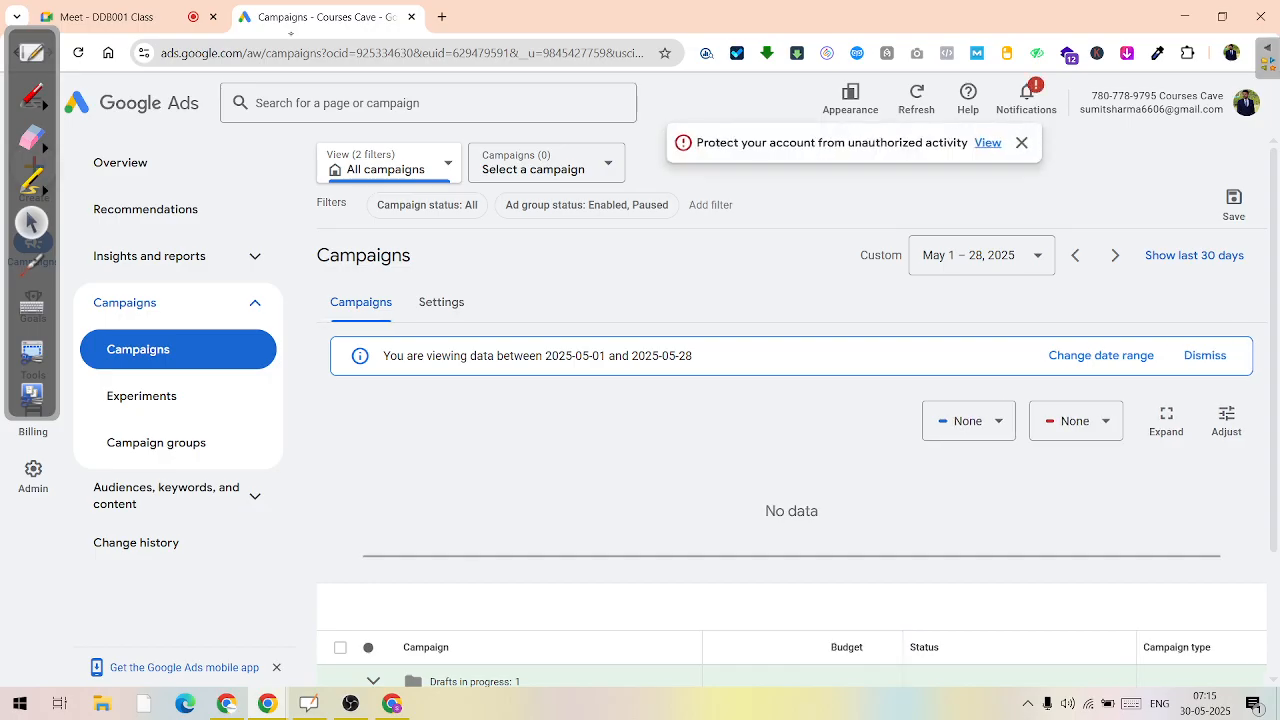
pyautogui.scroll(-1, 791, 450)
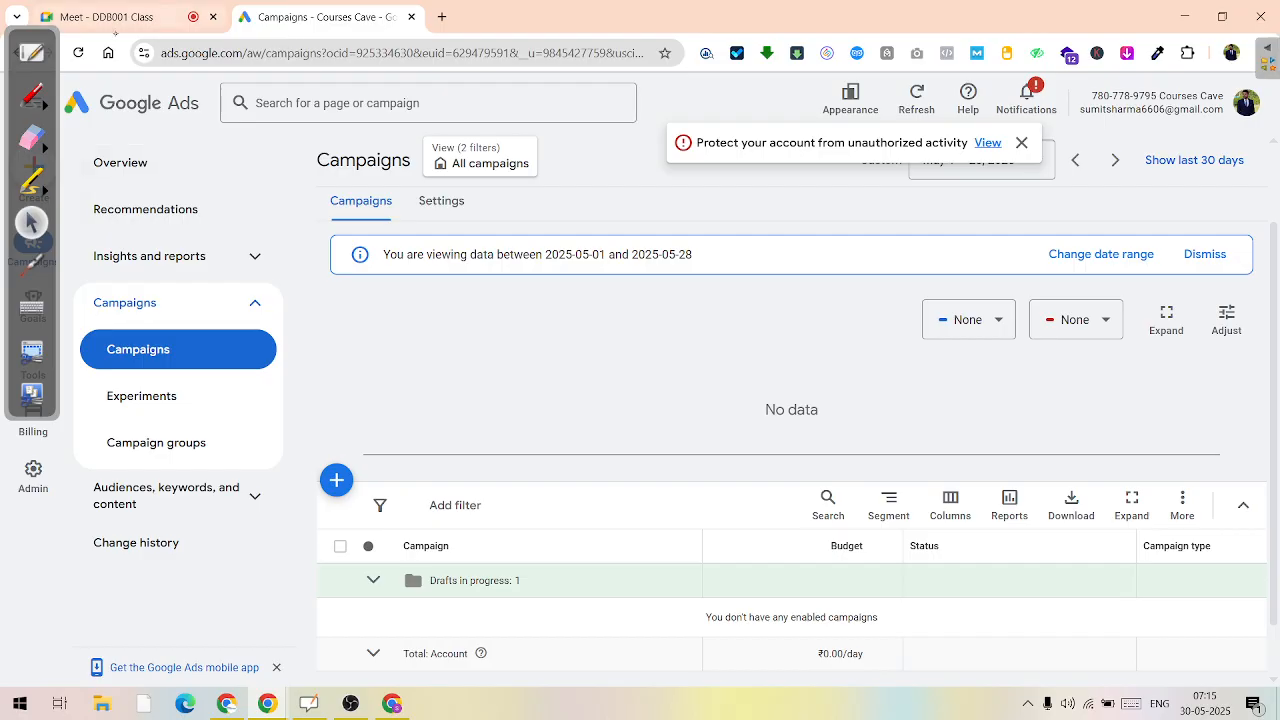
# - Move the annotation toolbar off the side navigation and open the billing setup with its payment settings in view
pyautogui.moveTo(41, 58)
pyautogui.mouseDown()
pyautogui.moveTo(541, 284)
pyautogui.moveTo(1113, 262)
pyautogui.moveTo(1277, 197)
pyautogui.mouseUp()
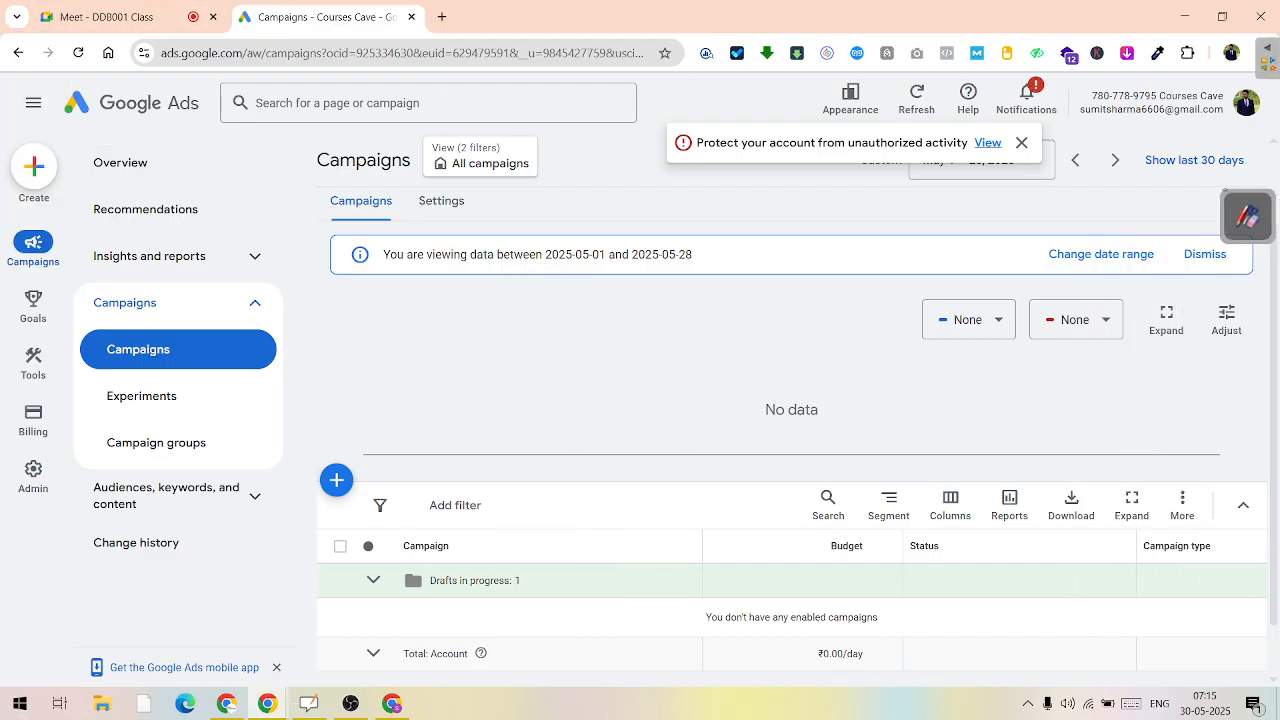
pyautogui.moveTo(35, 428)
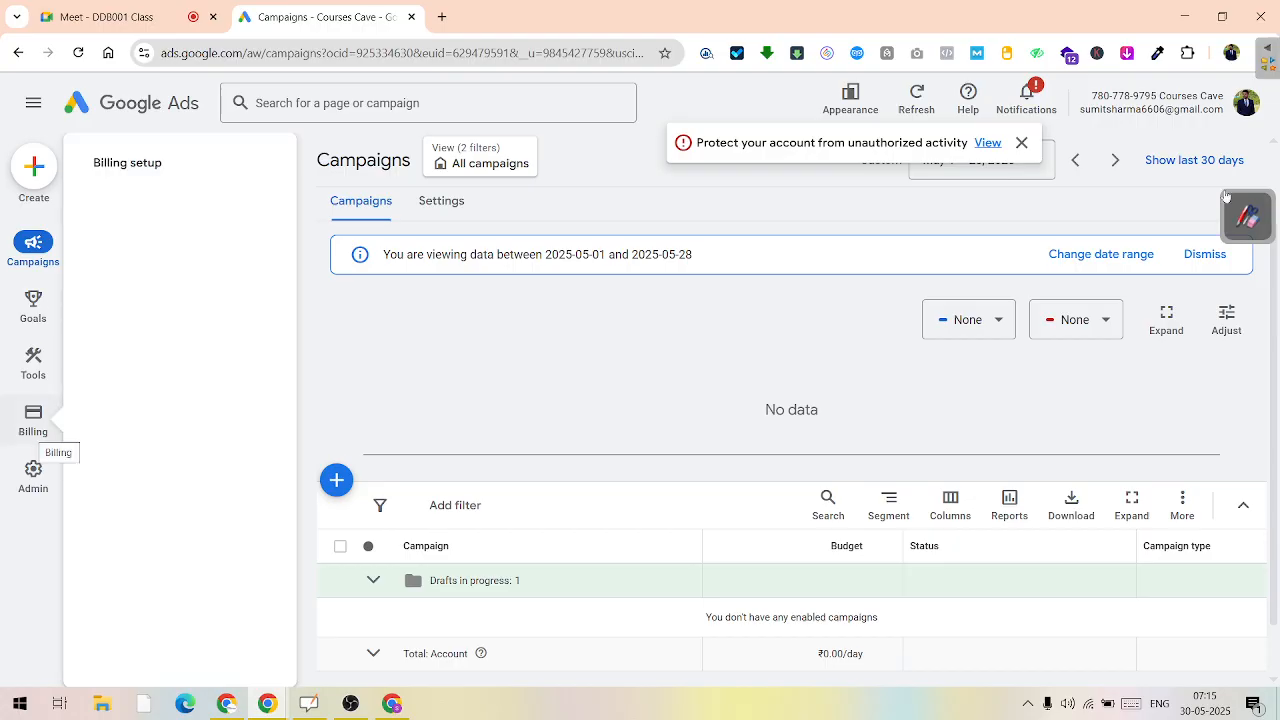
pyautogui.click(35, 428)
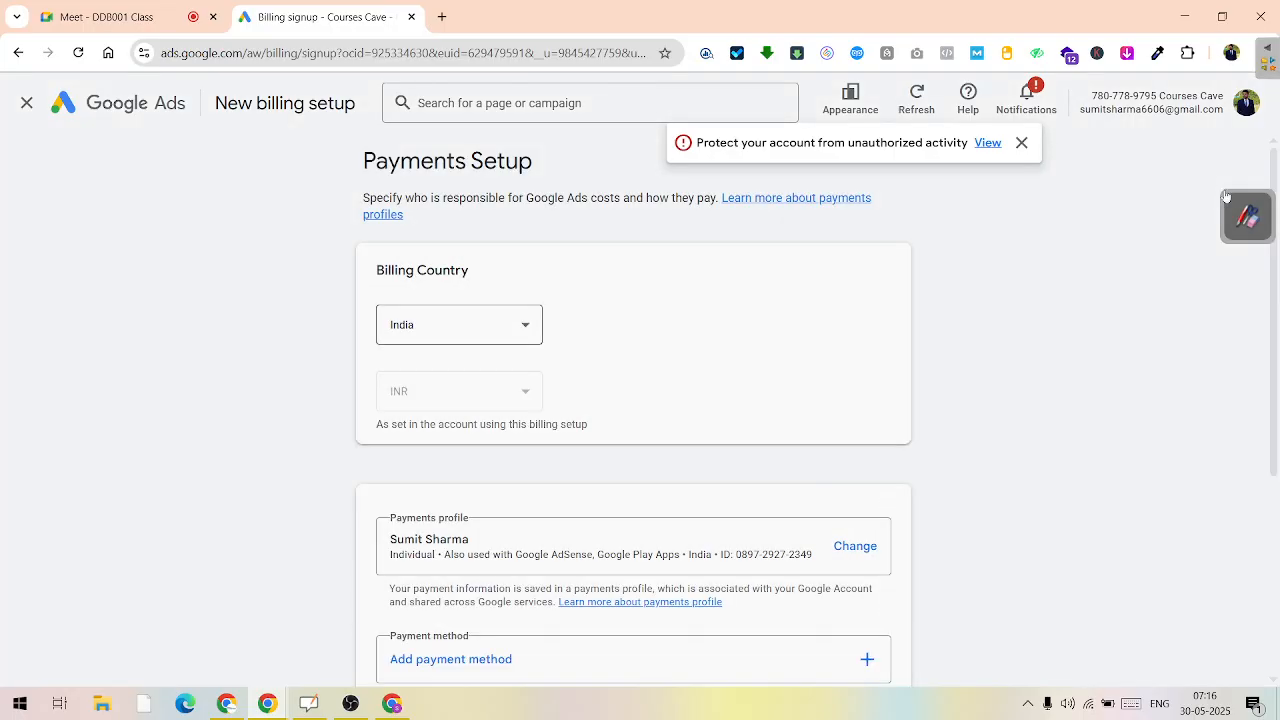
pyautogui.scroll(-5, 1226, 195)
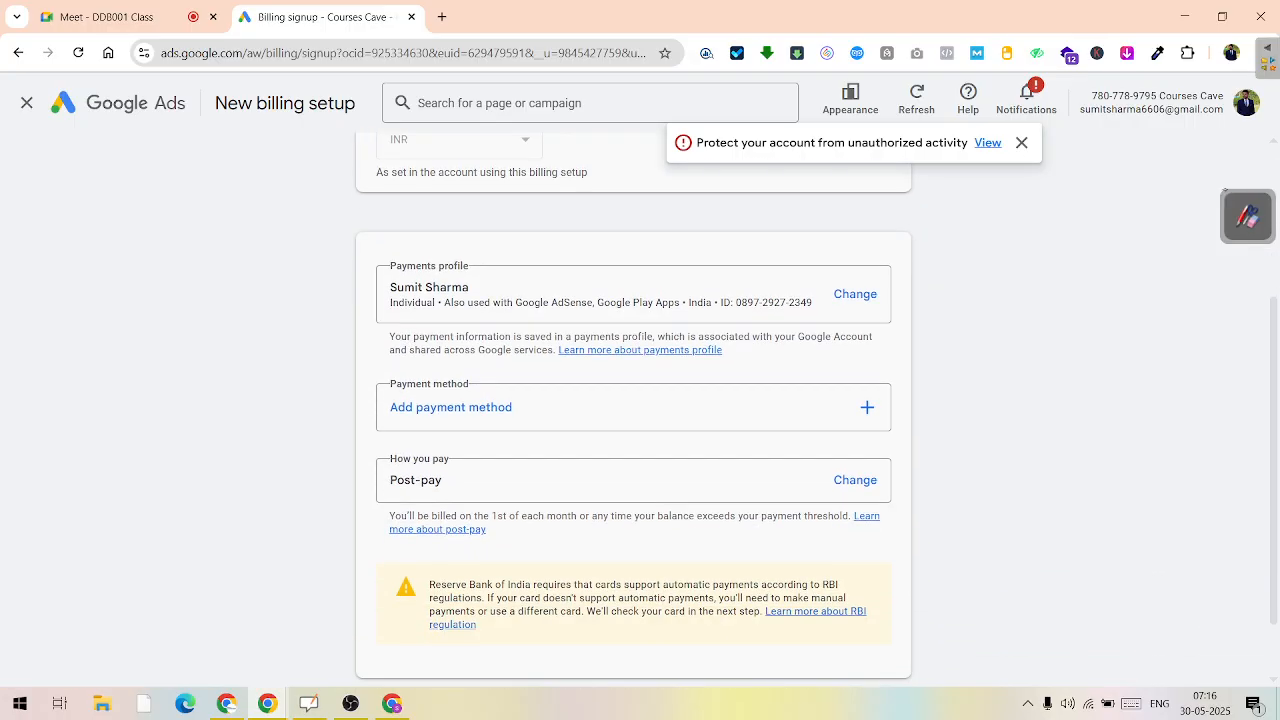
pyautogui.scroll(-1, 1226, 195)
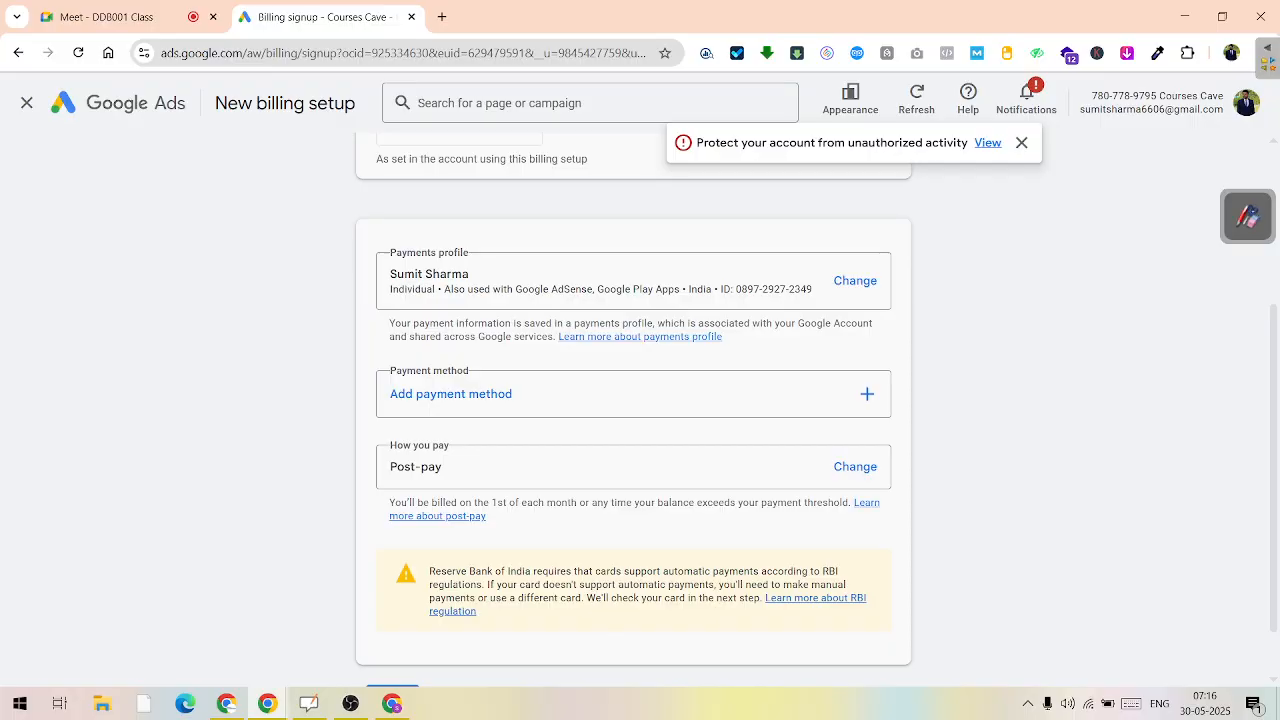
# - Circle the Payments profile, Payment method and How you pay headings in red ink and write "Create" beside the payments profile
pyautogui.click(1248, 216)
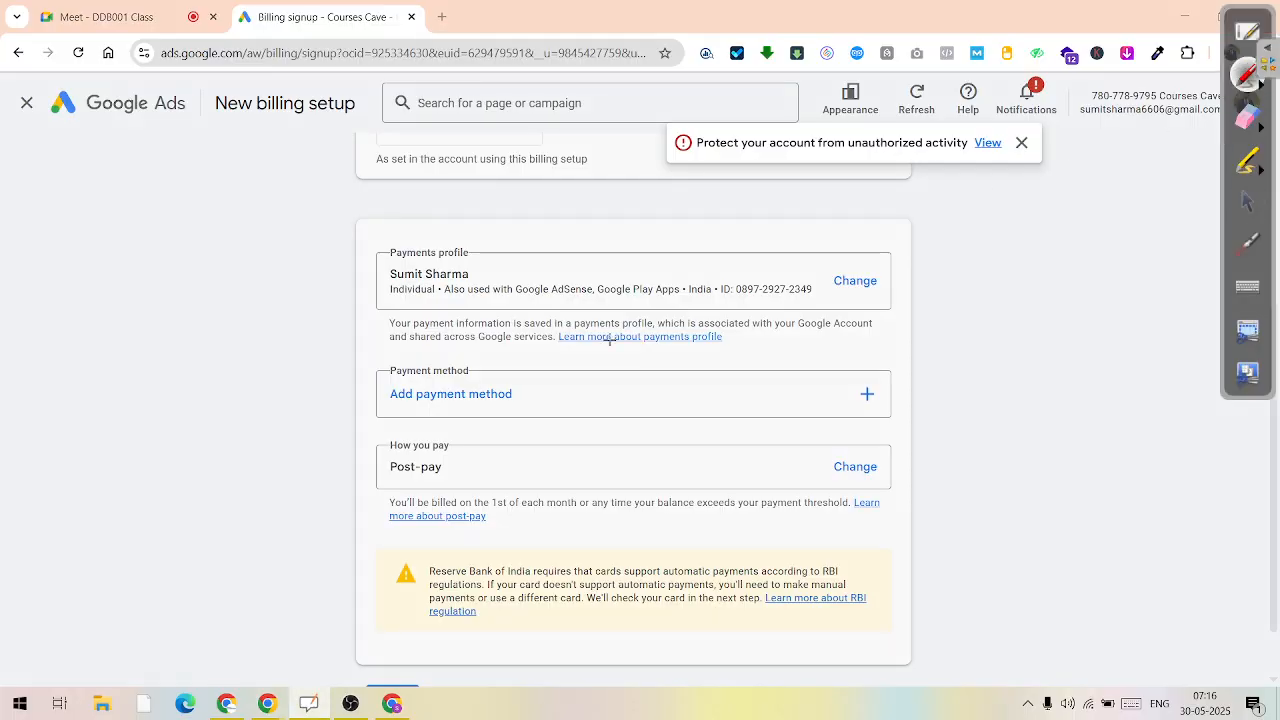
pyautogui.moveTo(428, 244)
pyautogui.mouseDown()
pyautogui.moveTo(476, 270)
pyautogui.moveTo(440, 225)
pyautogui.mouseUp()
pyautogui.moveTo(420, 345)
pyautogui.mouseDown()
pyautogui.moveTo(370, 362)
pyautogui.moveTo(445, 350)
pyautogui.mouseUp()
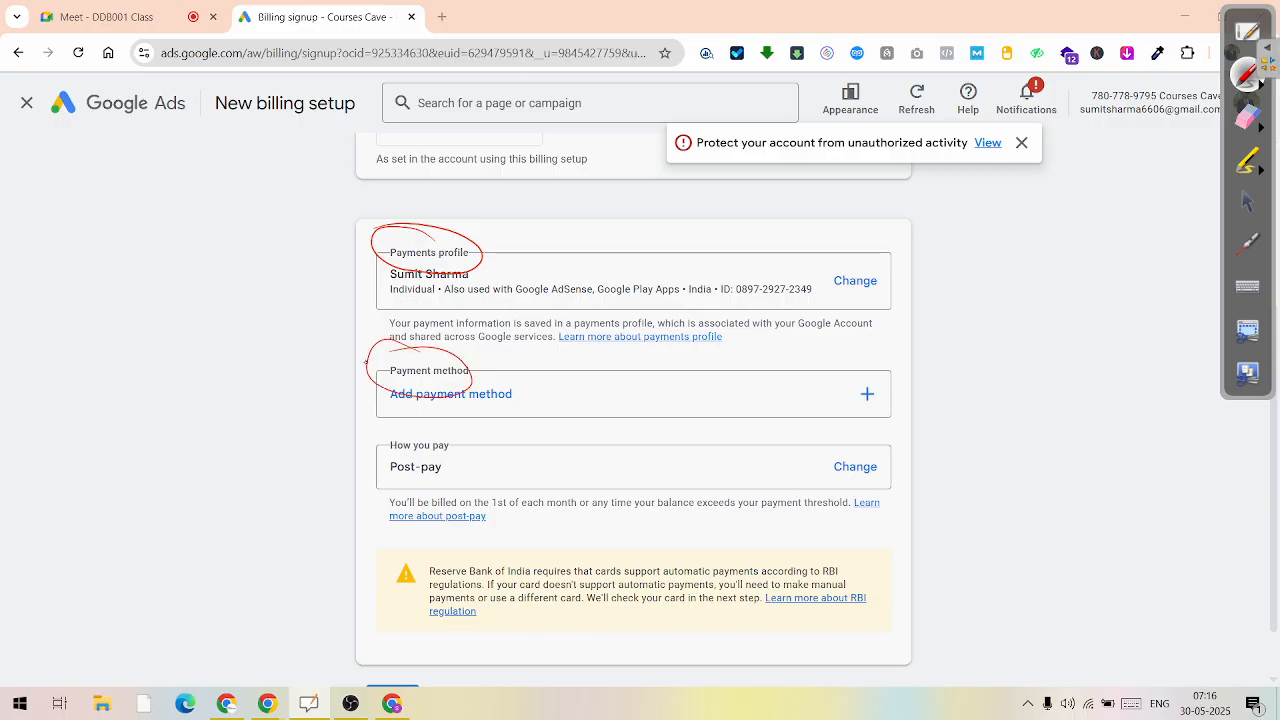
pyautogui.moveTo(417, 441)
pyautogui.mouseDown()
pyautogui.moveTo(385, 447)
pyautogui.moveTo(398, 424)
pyautogui.mouseUp()
pyautogui.moveTo(906, 265)
pyautogui.mouseDown()
pyautogui.moveTo(952, 271)
pyautogui.moveTo(958, 288)
pyautogui.moveTo(990, 262)
pyautogui.moveTo(1010, 284)
pyautogui.moveTo(1068, 282)
pyautogui.moveTo(1048, 280)
pyautogui.moveTo(1054, 295)
pyautogui.mouseUp()
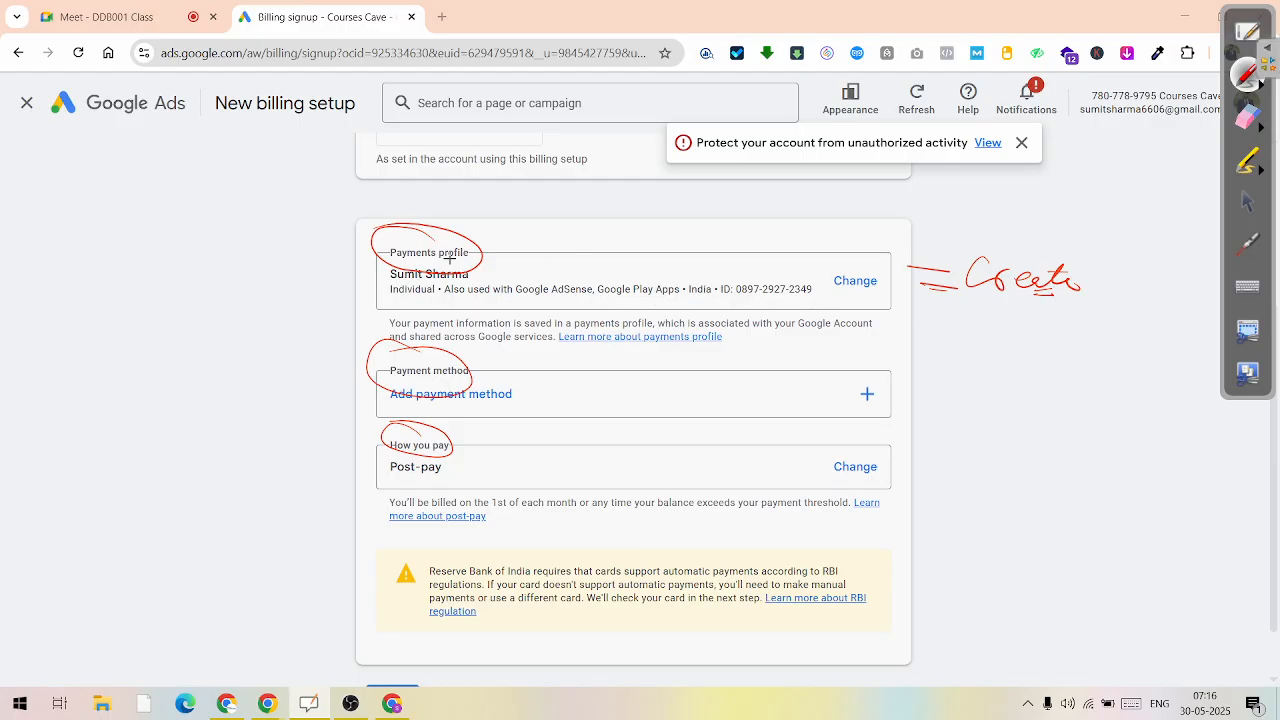
pyautogui.moveTo(438, 241)
pyautogui.mouseDown()
pyautogui.moveTo(386, 262)
pyautogui.moveTo(493, 263)
pyautogui.mouseUp()
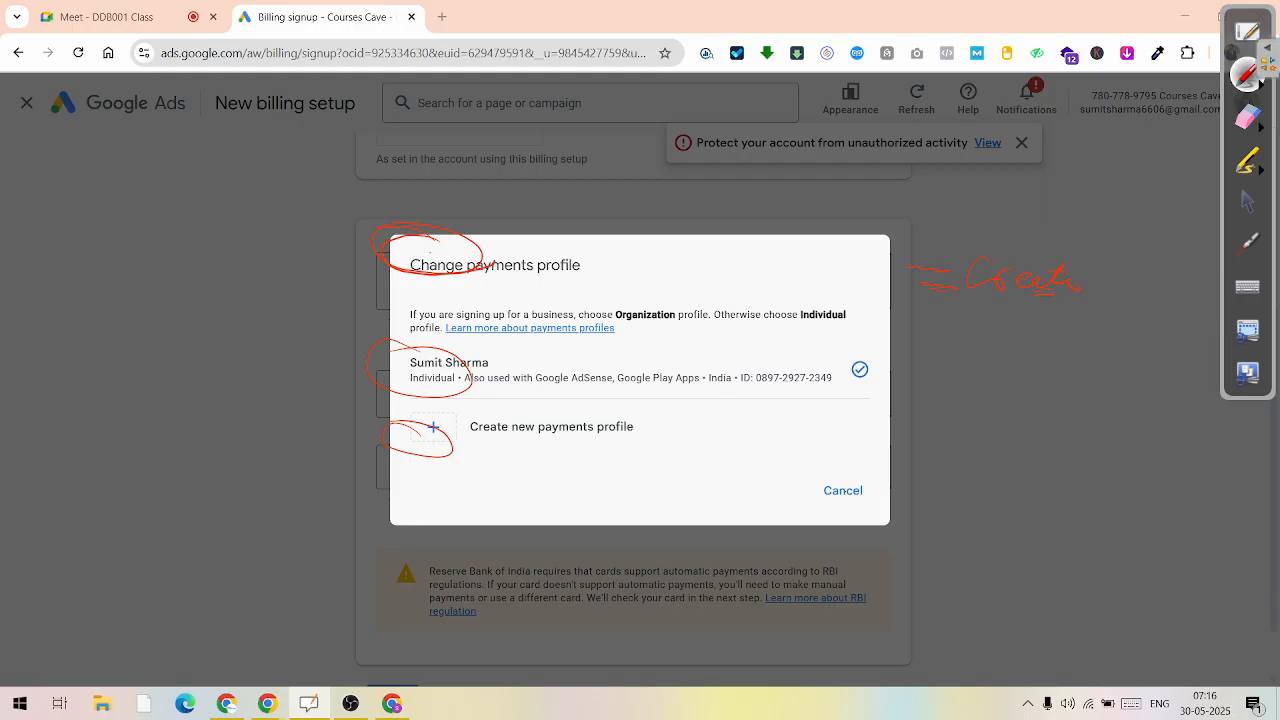
# - Dismiss the payments profile choices without a change and open the options for adding a payment method
pyautogui.click(1248, 207)
pyautogui.click(844, 491)
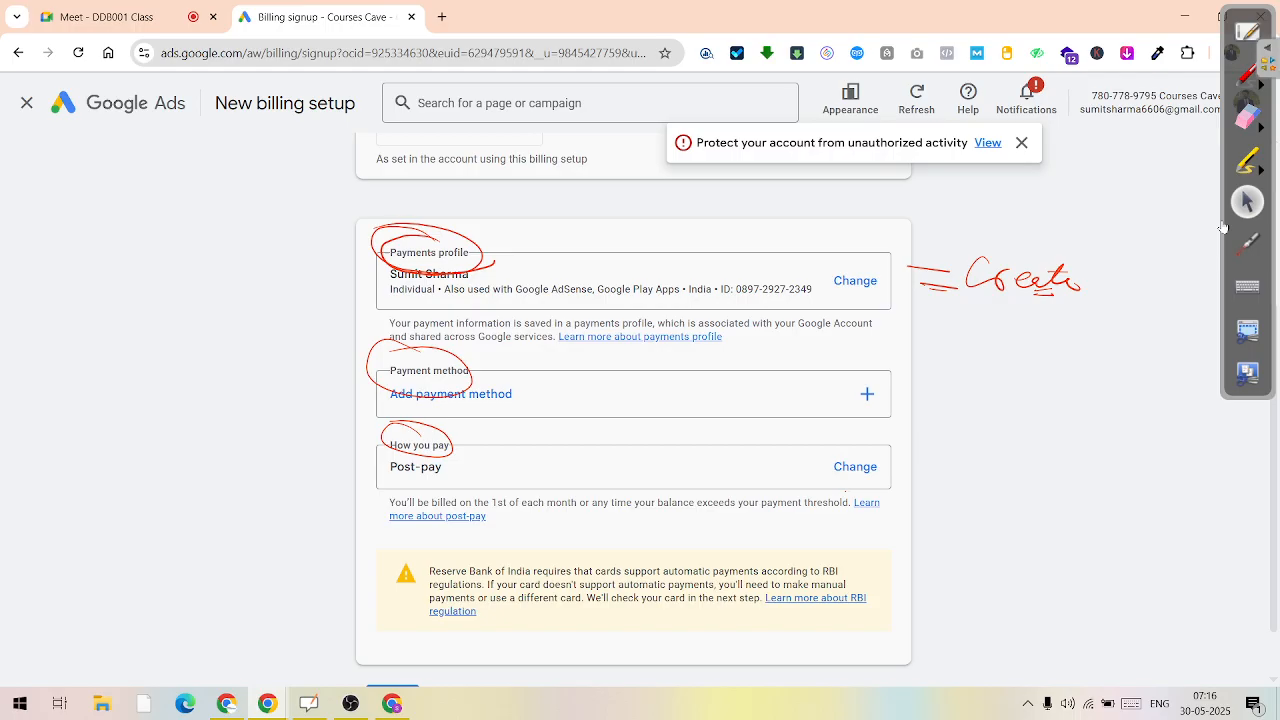
pyautogui.click(380, 390)
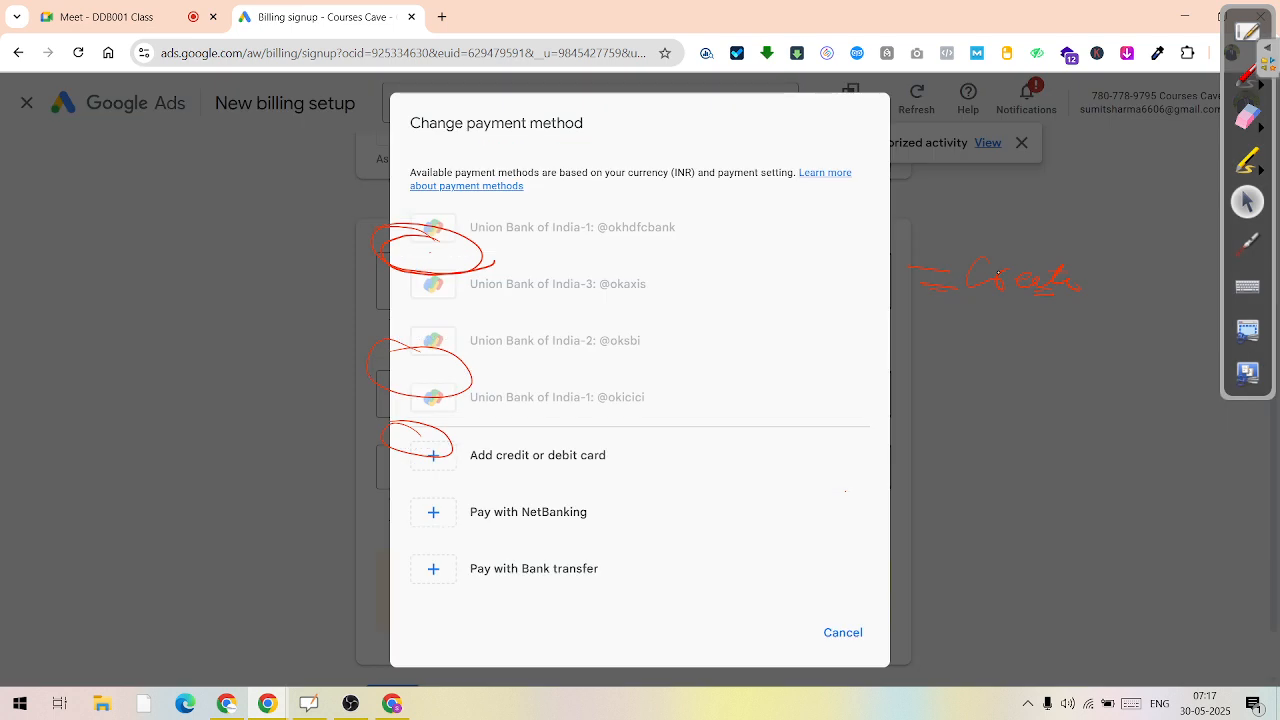
# - Circle the card, NetBanking and bank transfer options, cross out bank transfer, emphasize the card option, and dismiss the payment method choices
pyautogui.click(1247, 75)
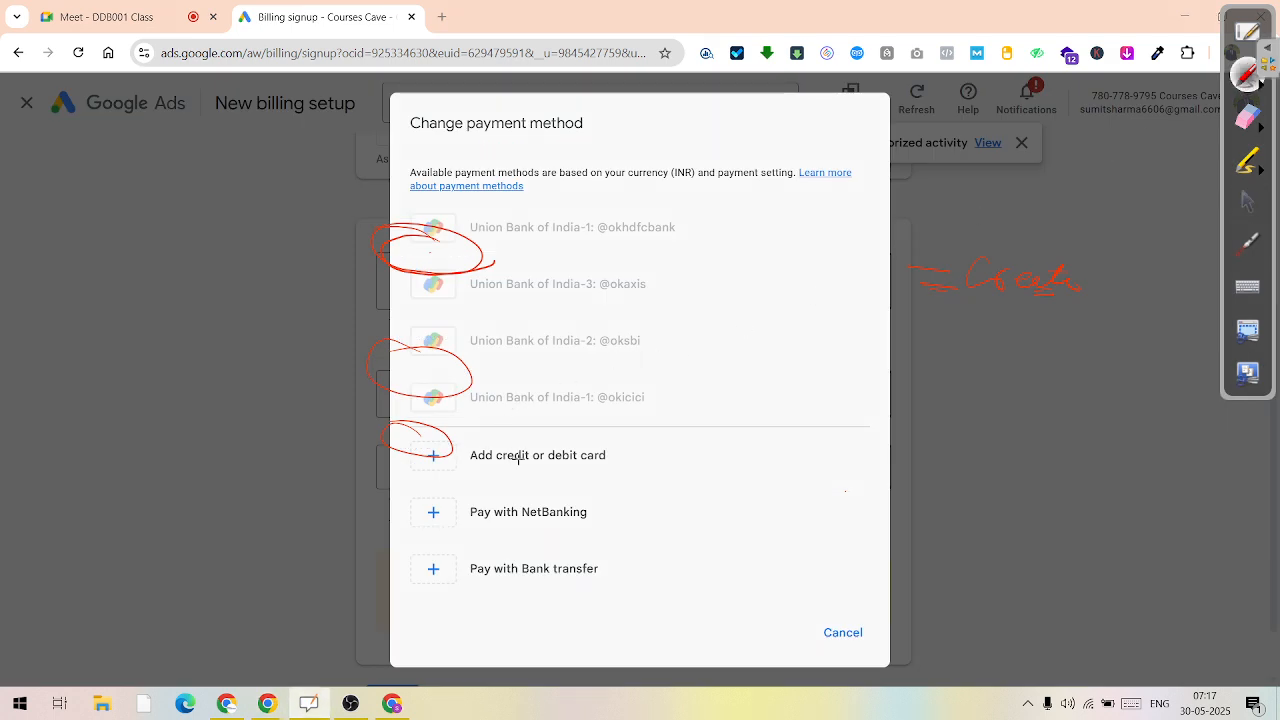
pyautogui.moveTo(533, 439)
pyautogui.mouseDown()
pyautogui.moveTo(483, 443)
pyautogui.moveTo(606, 462)
pyautogui.moveTo(530, 434)
pyautogui.mouseUp()
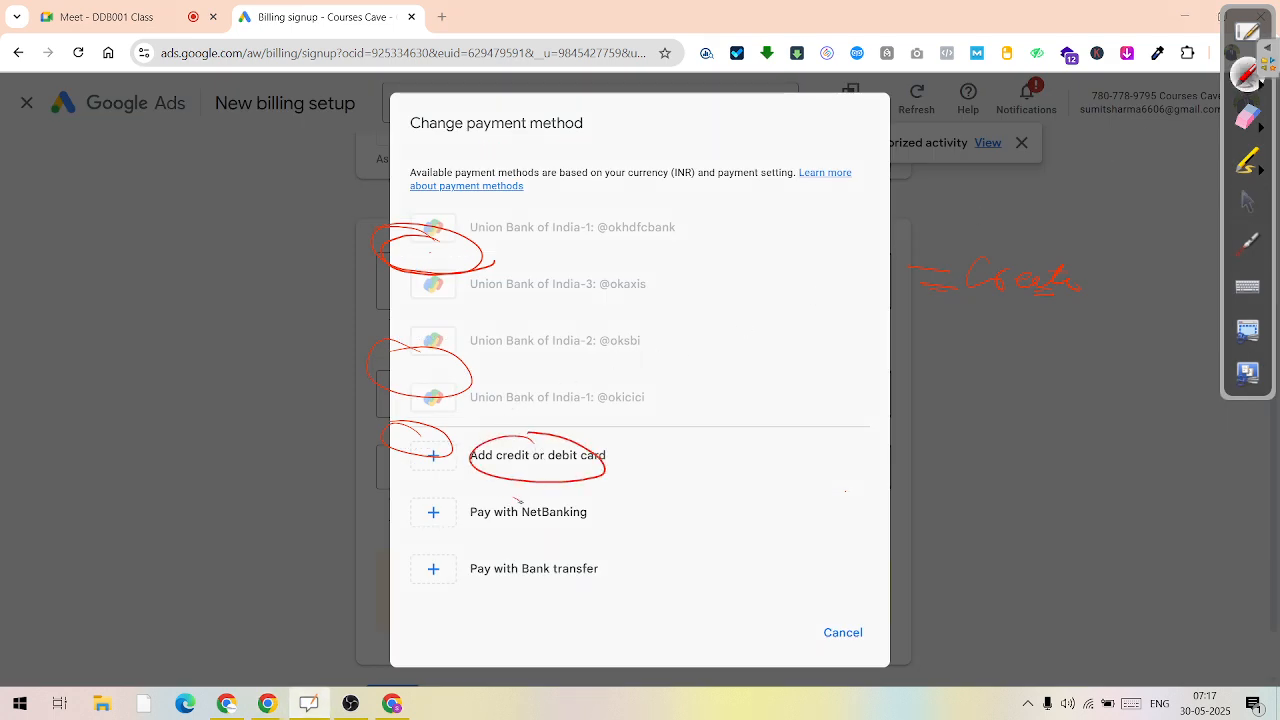
pyautogui.moveTo(518, 500)
pyautogui.mouseDown()
pyautogui.moveTo(572, 512)
pyautogui.moveTo(540, 496)
pyautogui.mouseUp()
pyautogui.moveTo(545, 548)
pyautogui.mouseDown()
pyautogui.moveTo(515, 578)
pyautogui.moveTo(545, 548)
pyautogui.mouseUp()
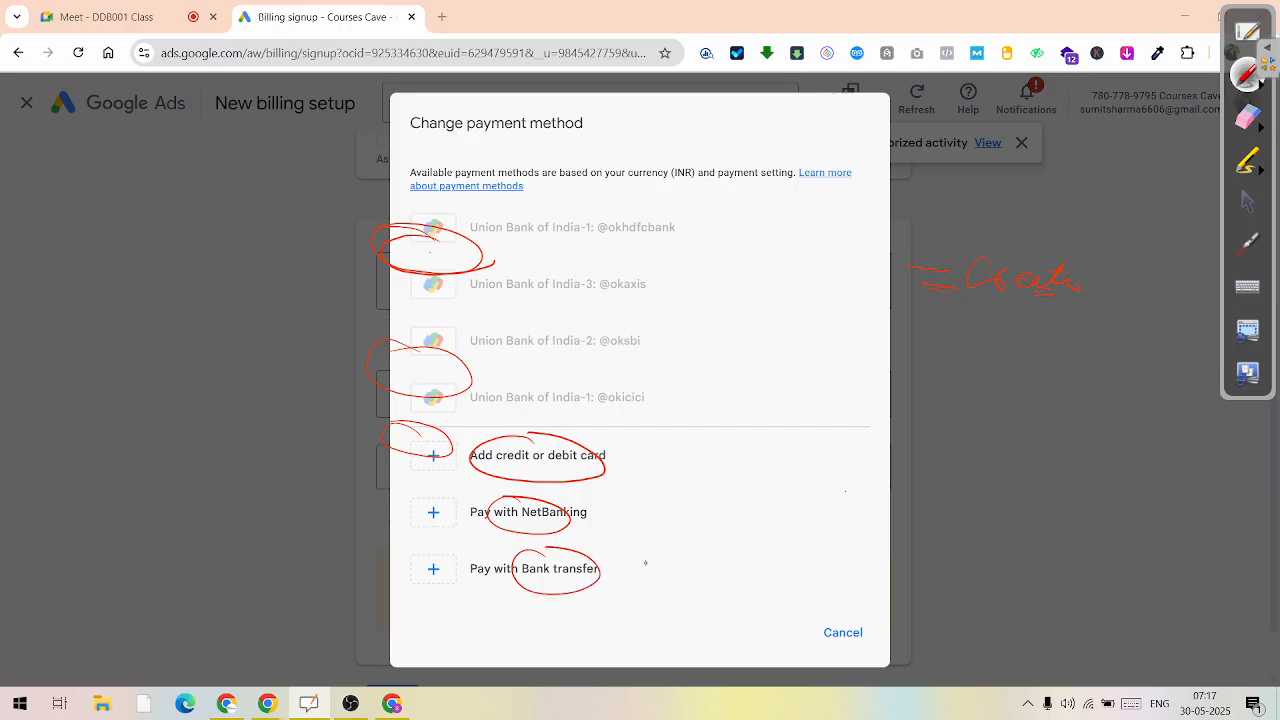
pyautogui.moveTo(645, 563)
pyautogui.mouseDown()
pyautogui.moveTo(610, 572)
pyautogui.moveTo(631, 588)
pyautogui.mouseUp()
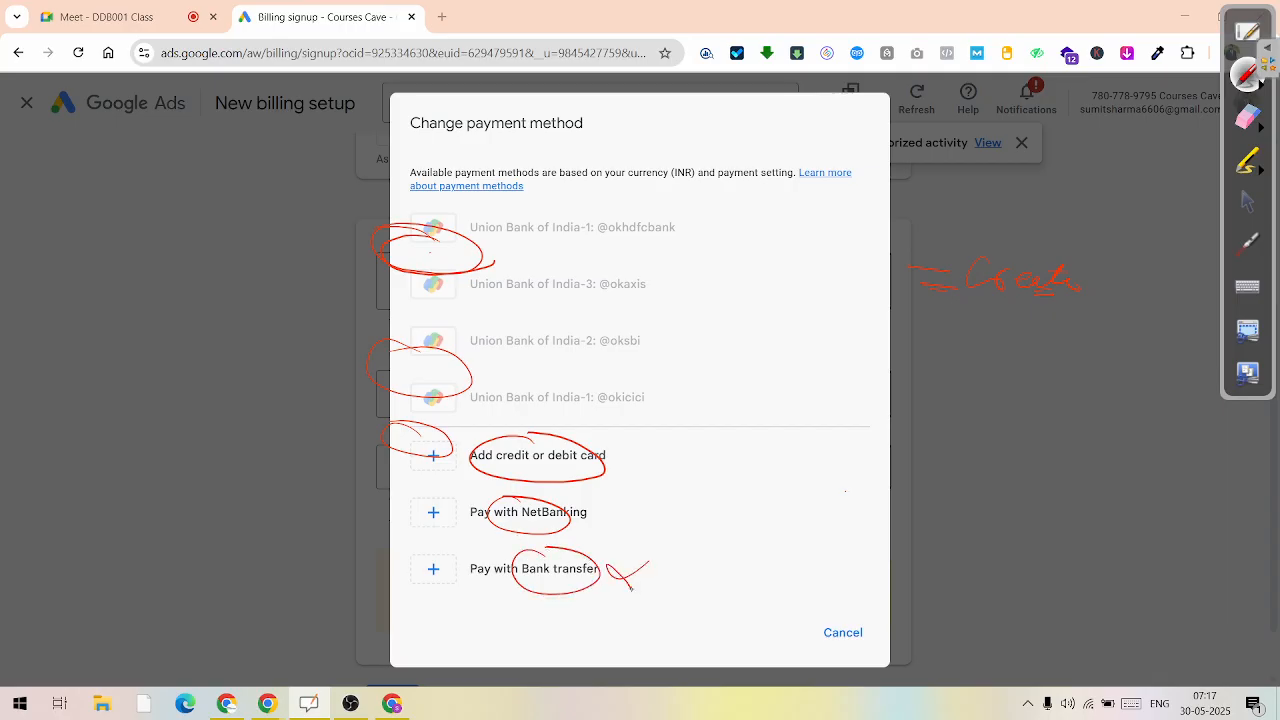
pyautogui.click(622, 519)
pyautogui.moveTo(506, 466); pyautogui.dragTo(620, 469)
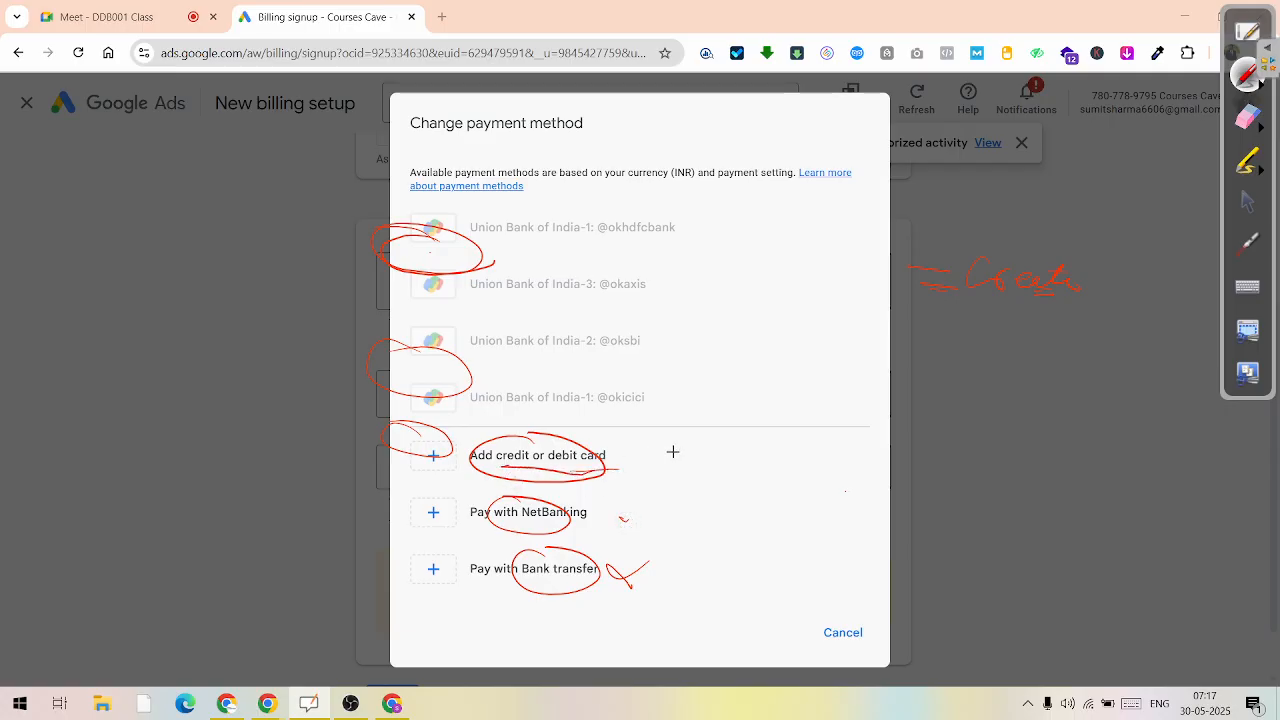
pyautogui.moveTo(627, 461); pyautogui.dragTo(647, 456)
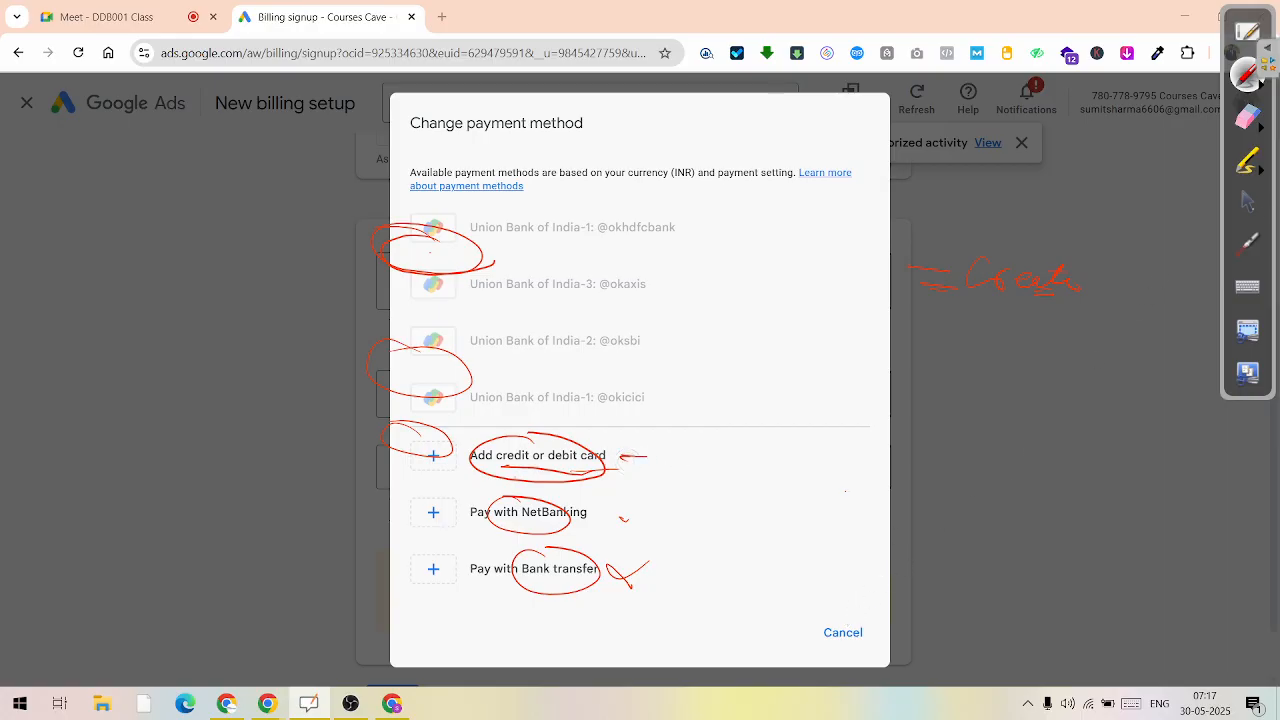
pyautogui.click(1247, 202)
pyautogui.click(843, 632)
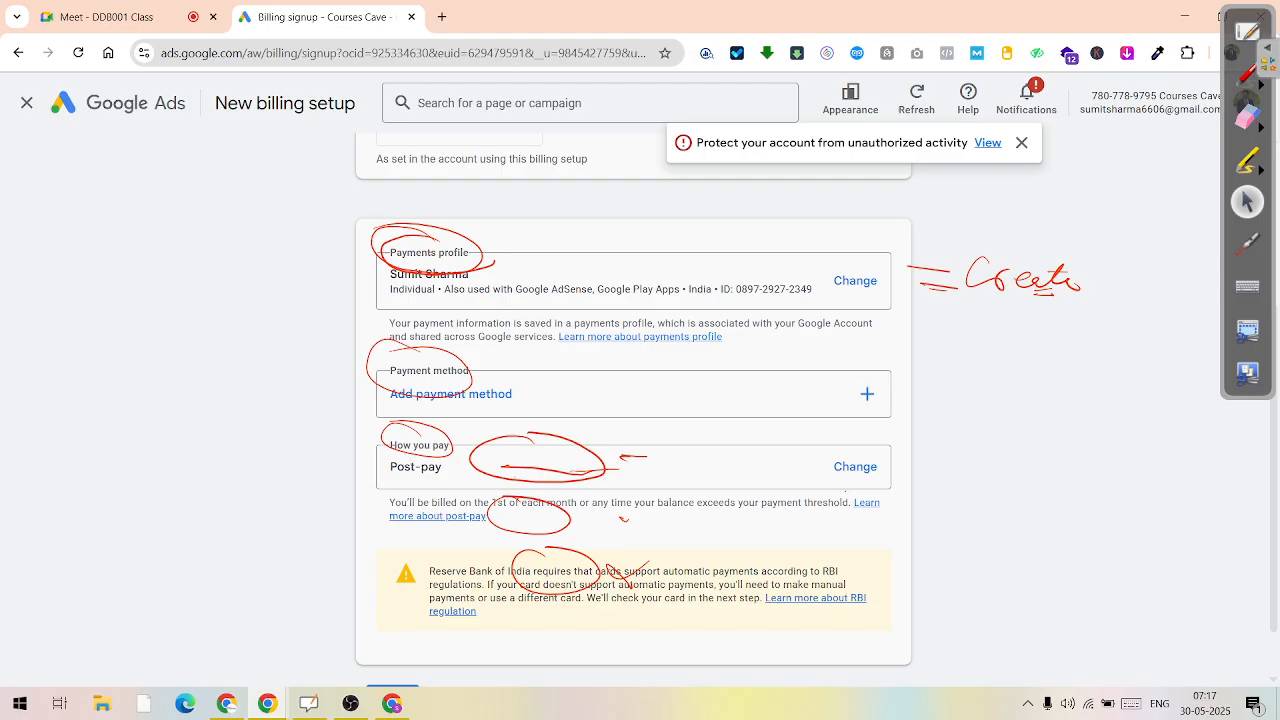
# - Open the how-you-pay choices, erase all ink annotations, and continue with Post-pay
pyautogui.click(603, 480)
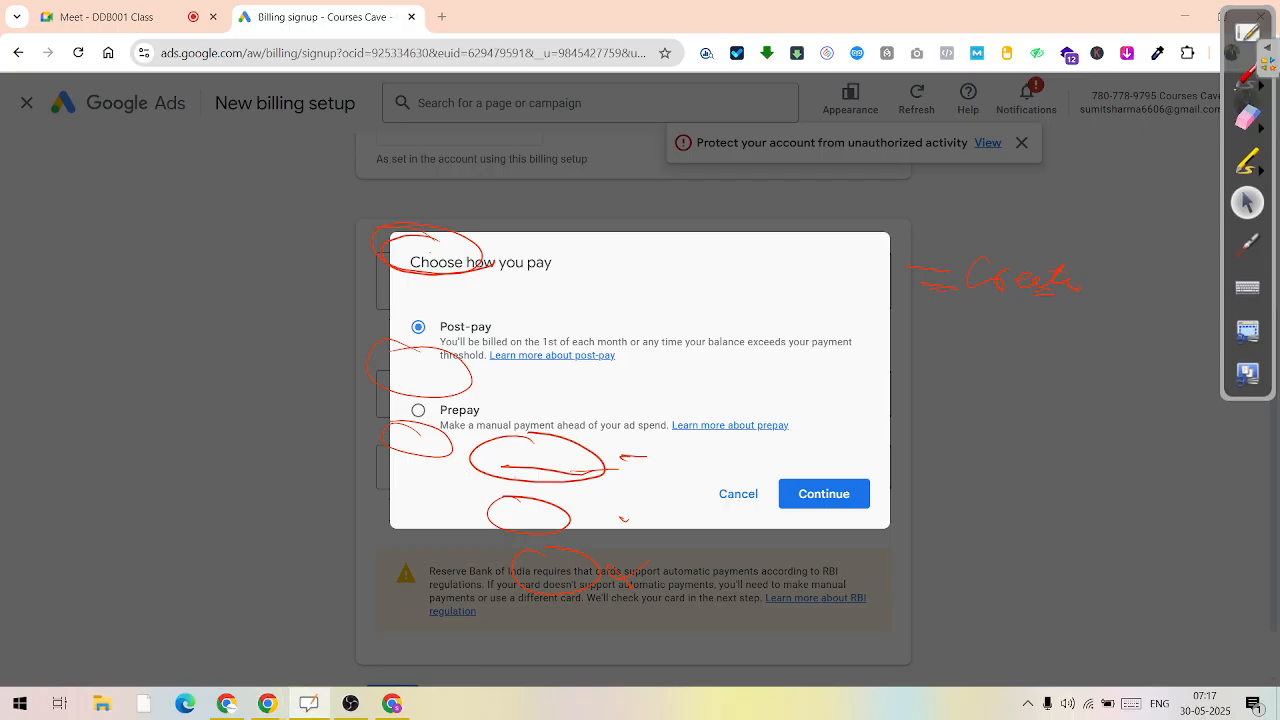
pyautogui.click(1246, 75)
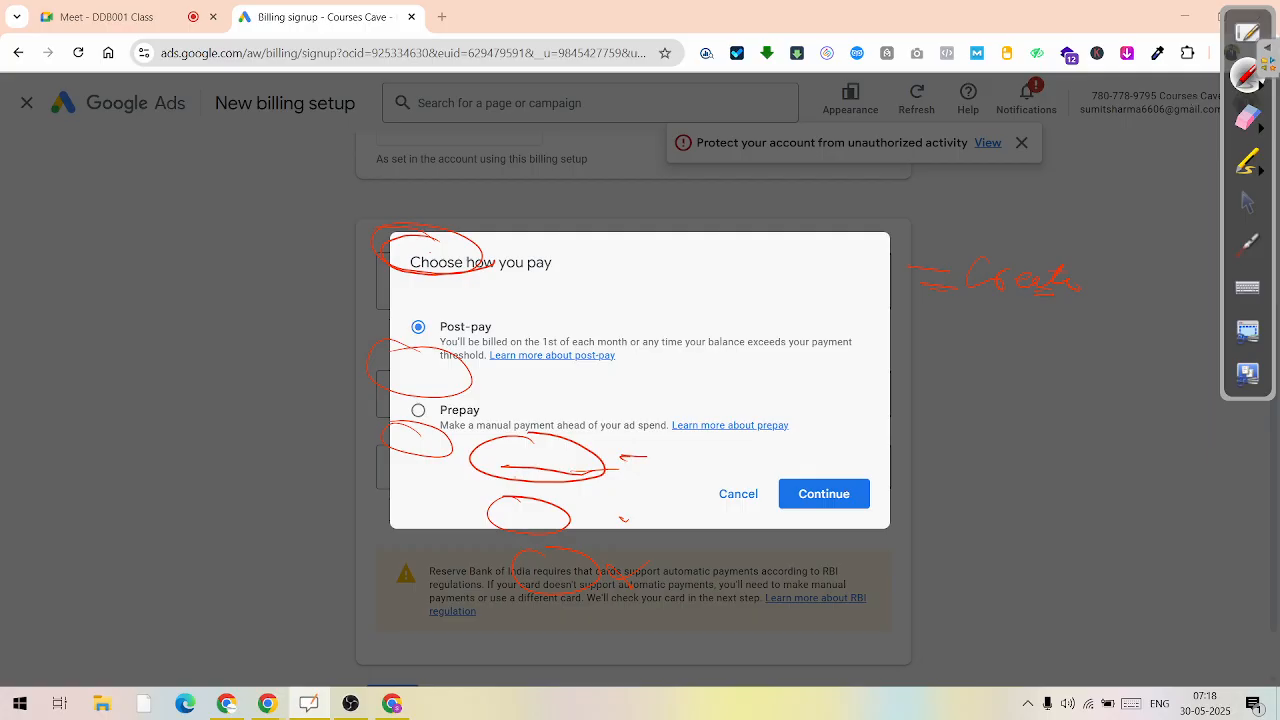
pyautogui.click(1261, 129)
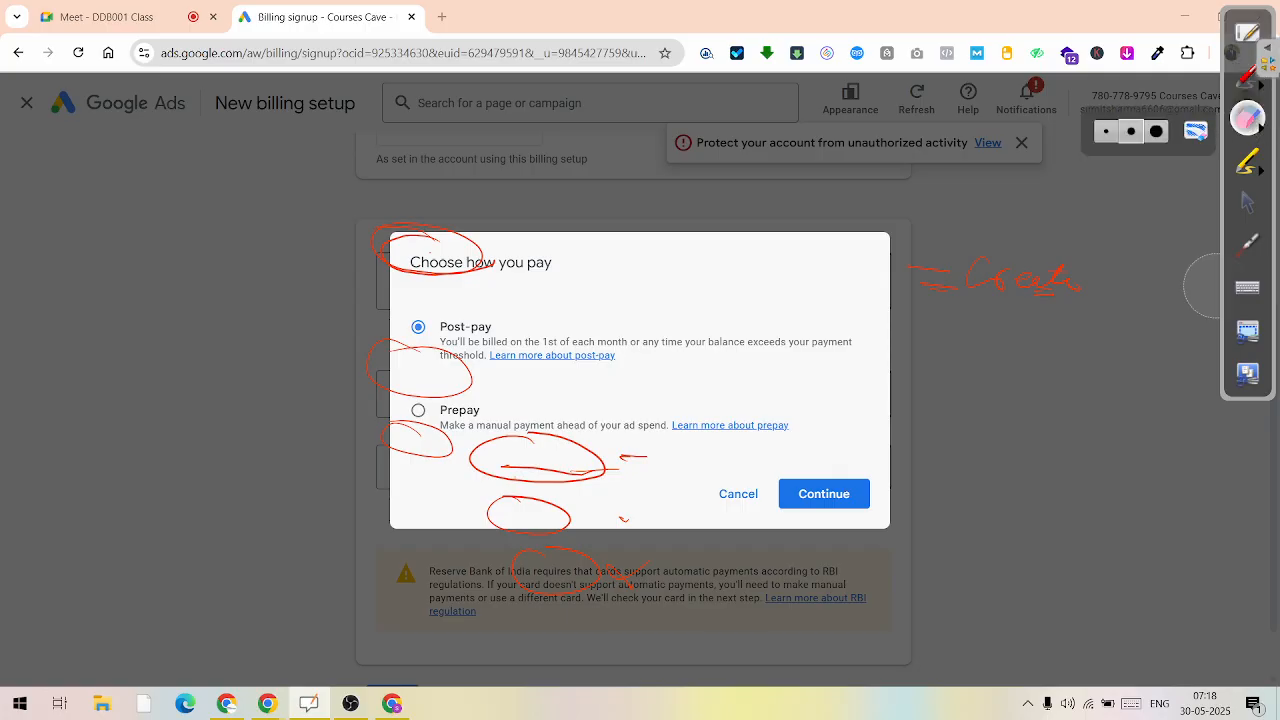
pyautogui.click(1200, 130)
pyautogui.click(1247, 203)
pyautogui.click(824, 494)
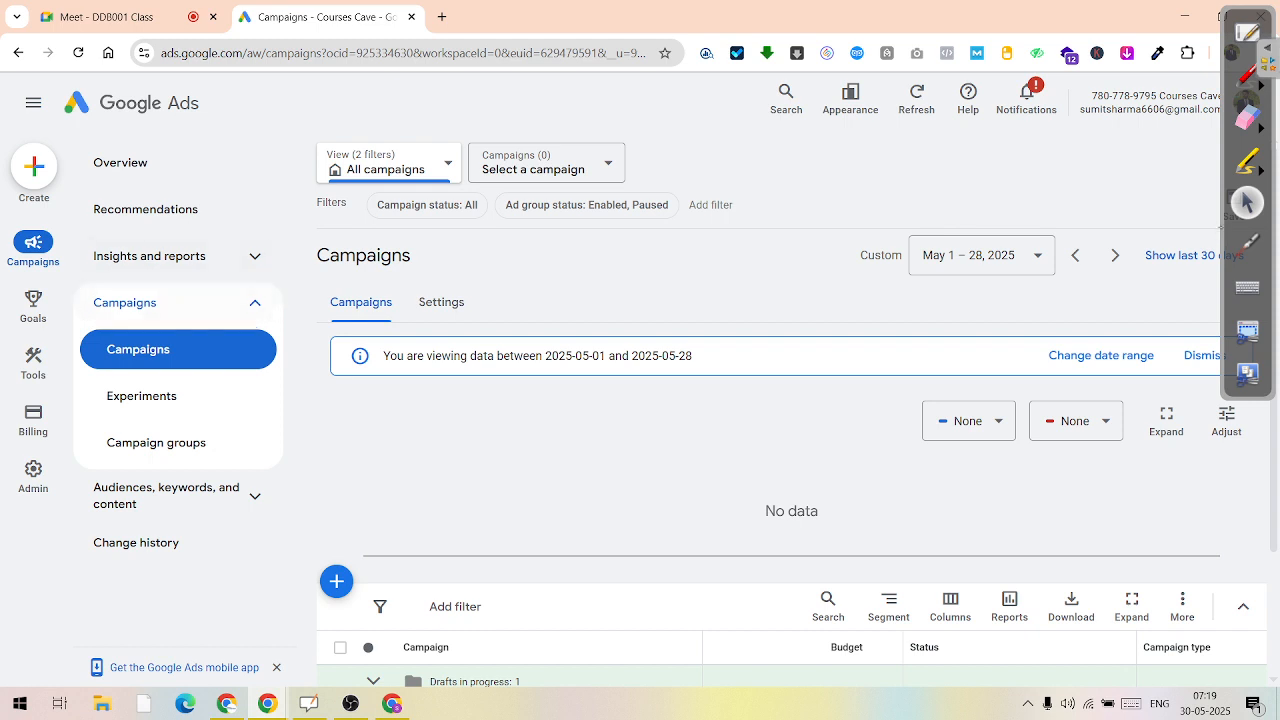
# - Open the Data manager and examine the data sources offered for connecting a new product to the account
pyautogui.moveTo(33, 362)
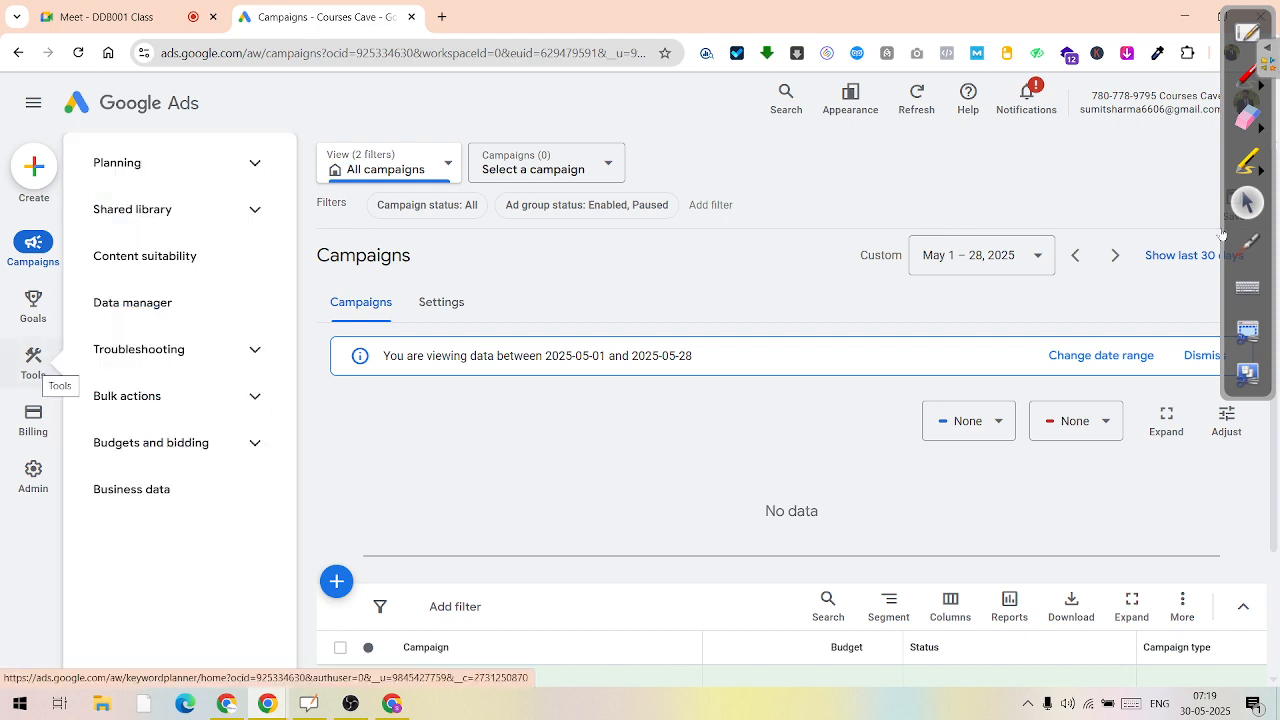
pyautogui.click(133, 302)
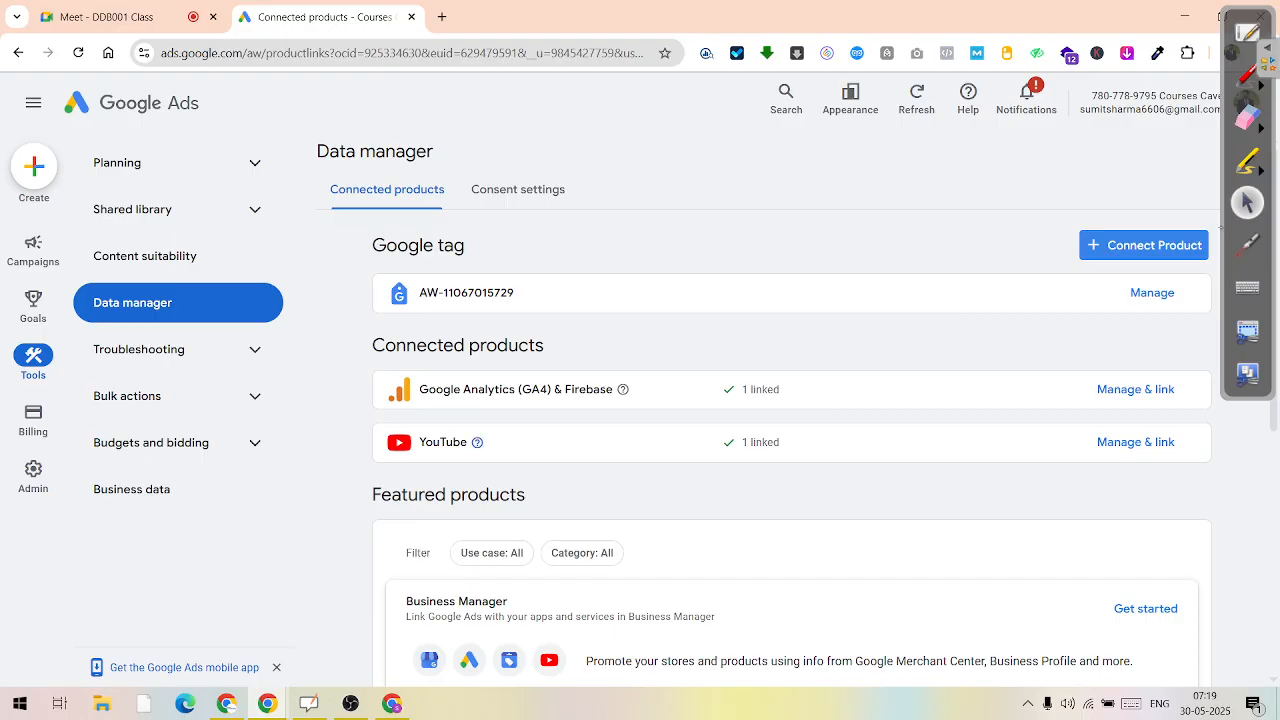
pyautogui.moveTo(477, 442)
pyautogui.click(1200, 245)
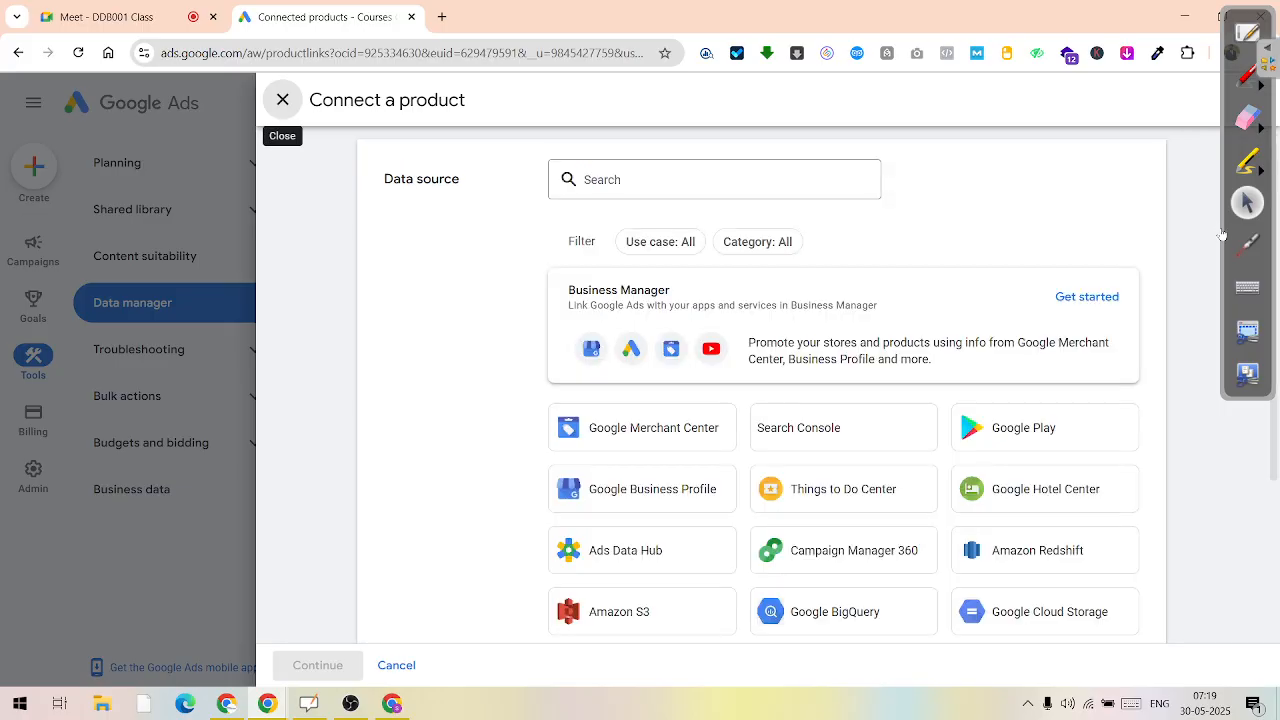
pyautogui.scroll(-1, 1220, 230)
pyautogui.scroll(-2, 1222, 235)
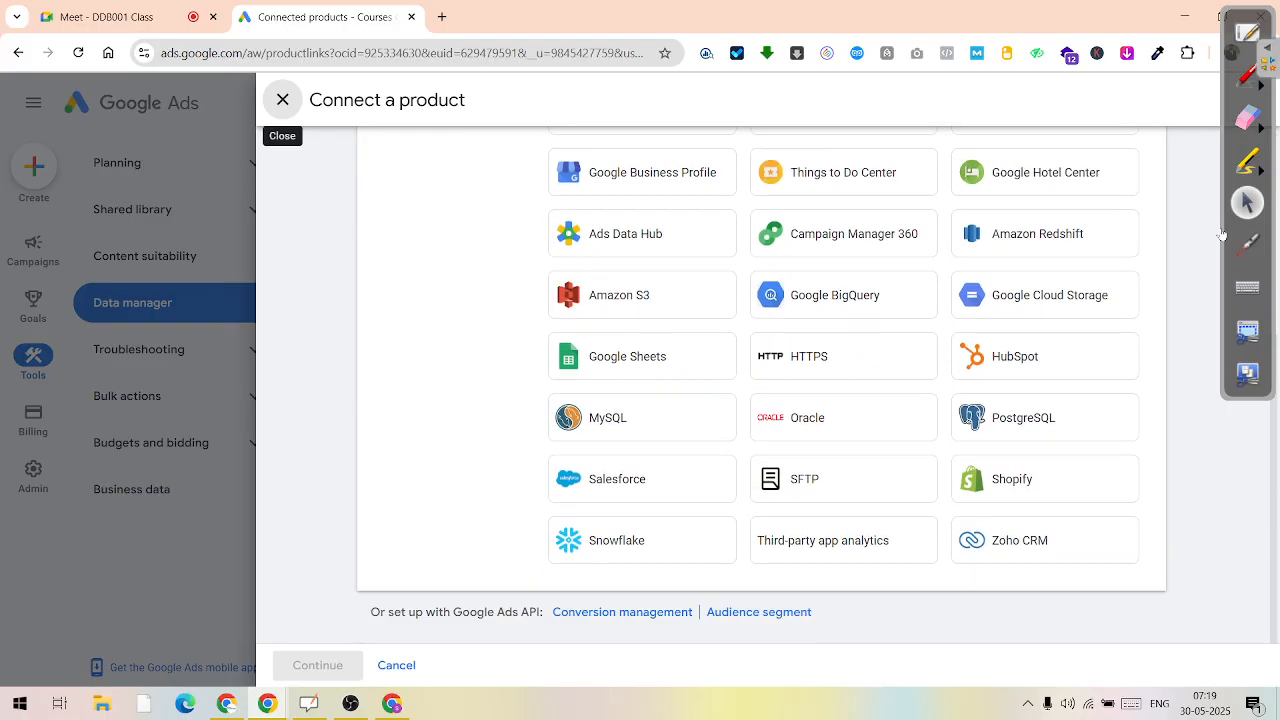
# - Close the product connection choices without linking anything and open the YouTube home page in a new browser tab
pyautogui.scroll(3, 1222, 235)
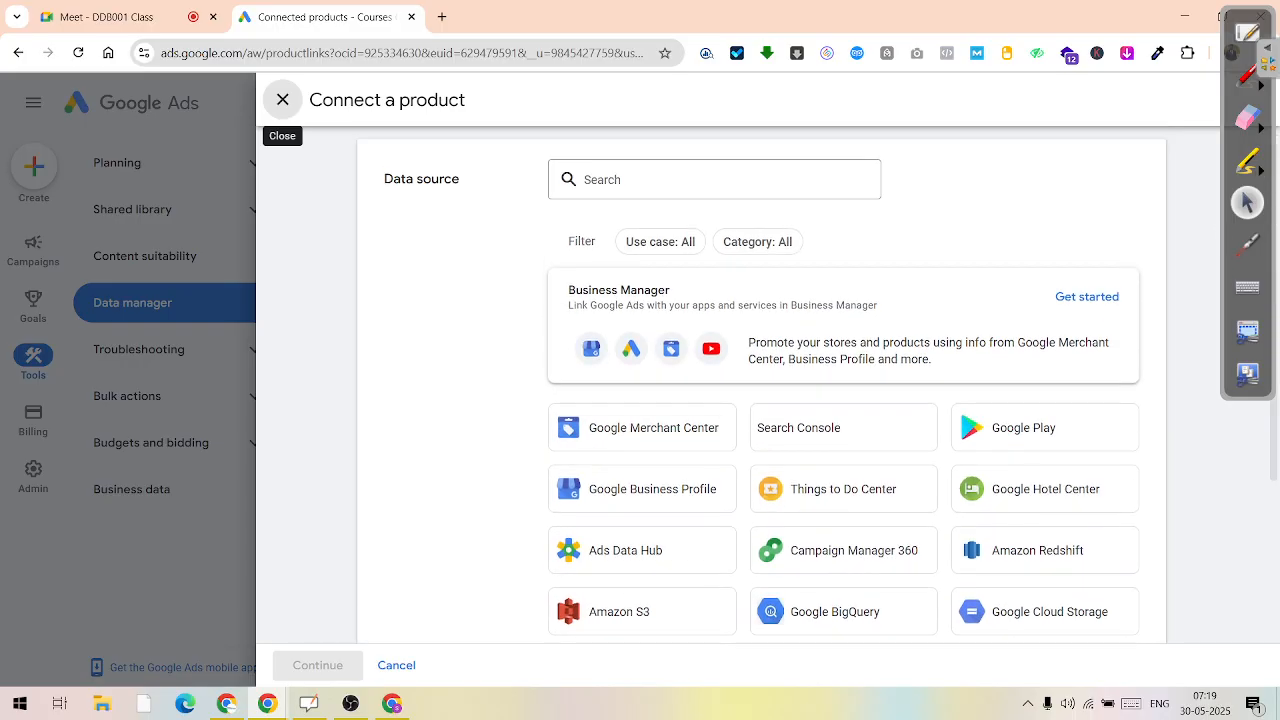
pyautogui.press('Escape')
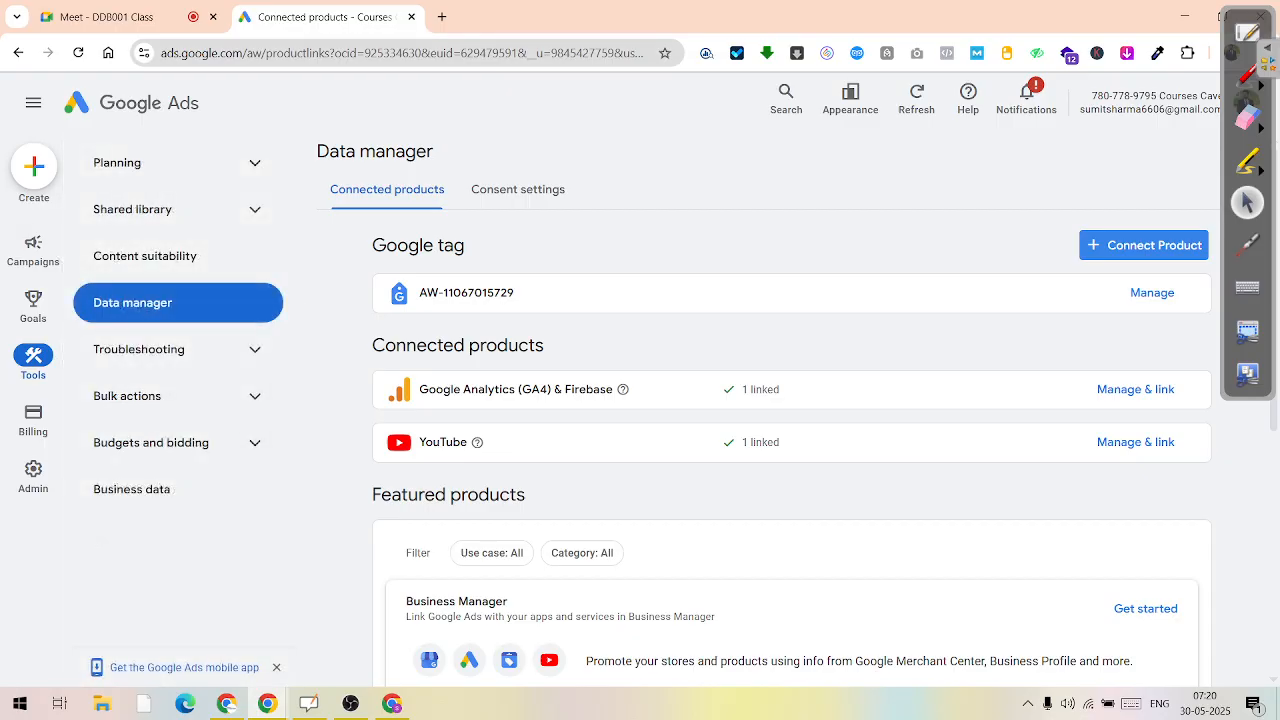
pyautogui.click(441, 16)
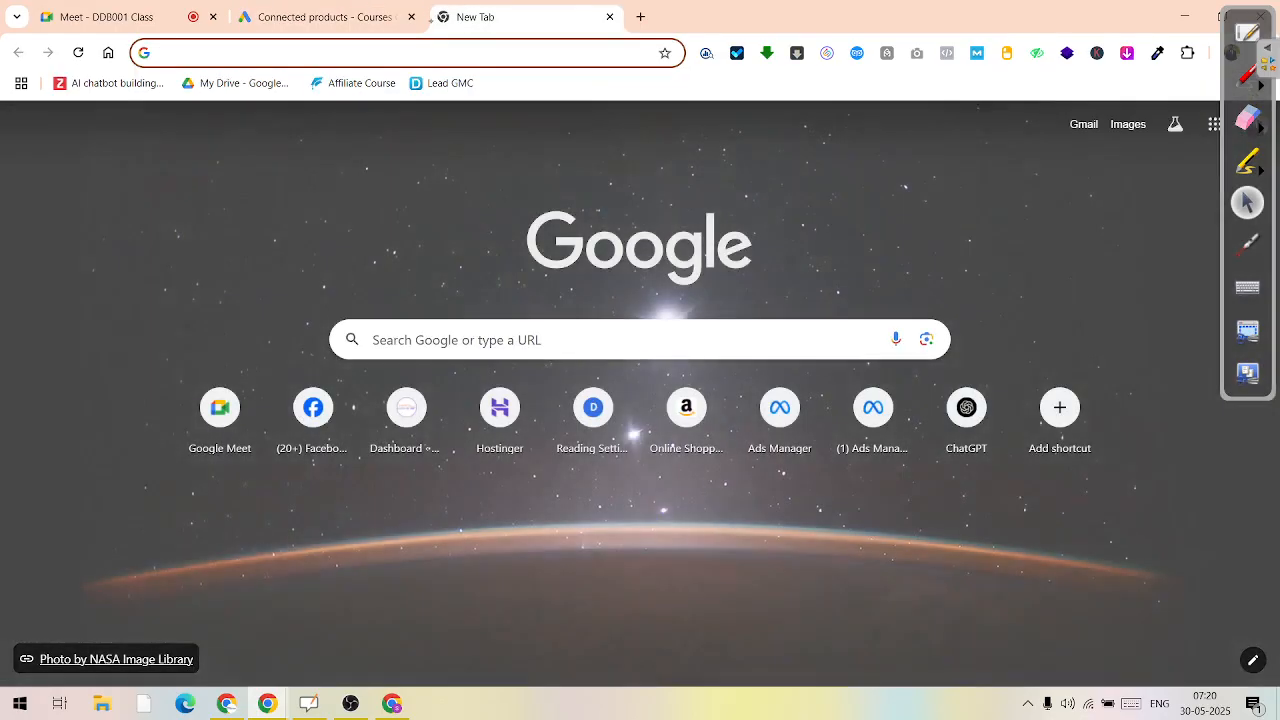
pyautogui.write('y')
pyautogui.press('Return')
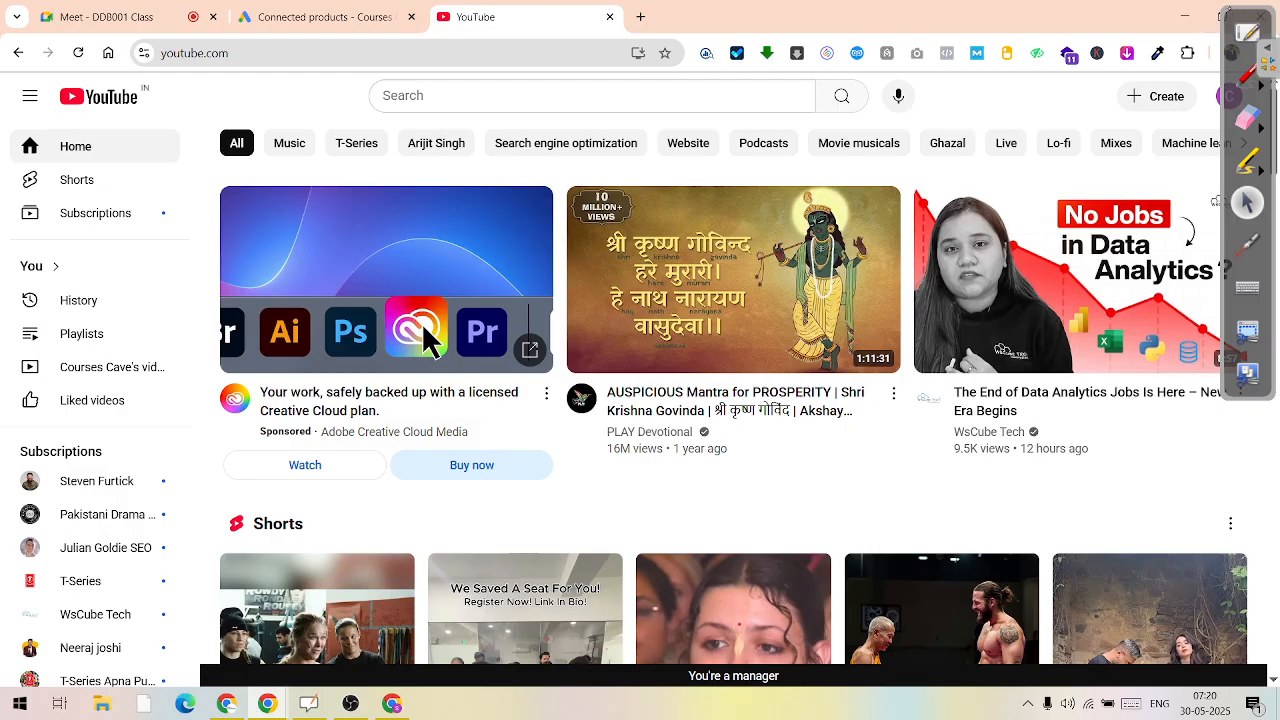
# - Move the annotation toolbar clear of the account picture and open the Courses Cave channel's customization page in YouTube Studio
pyautogui.moveTo(1230, 14); pyautogui.dragTo(1230, 235)
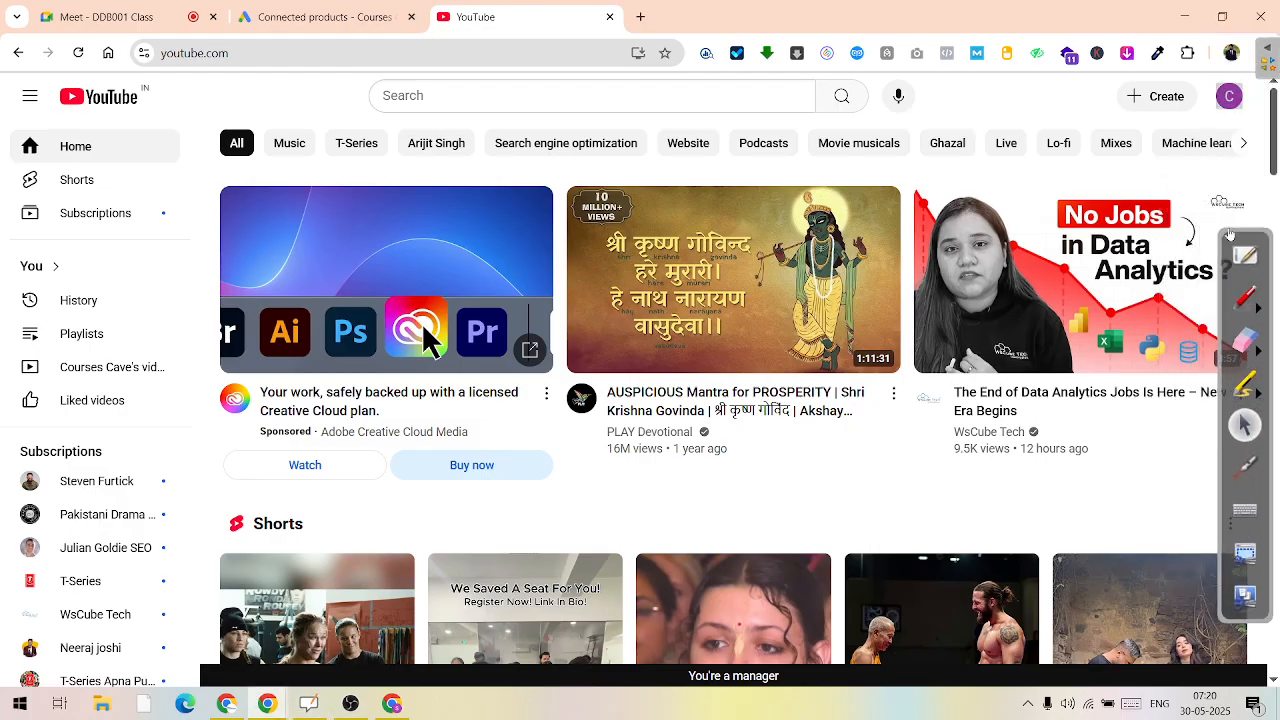
pyautogui.click(1229, 96)
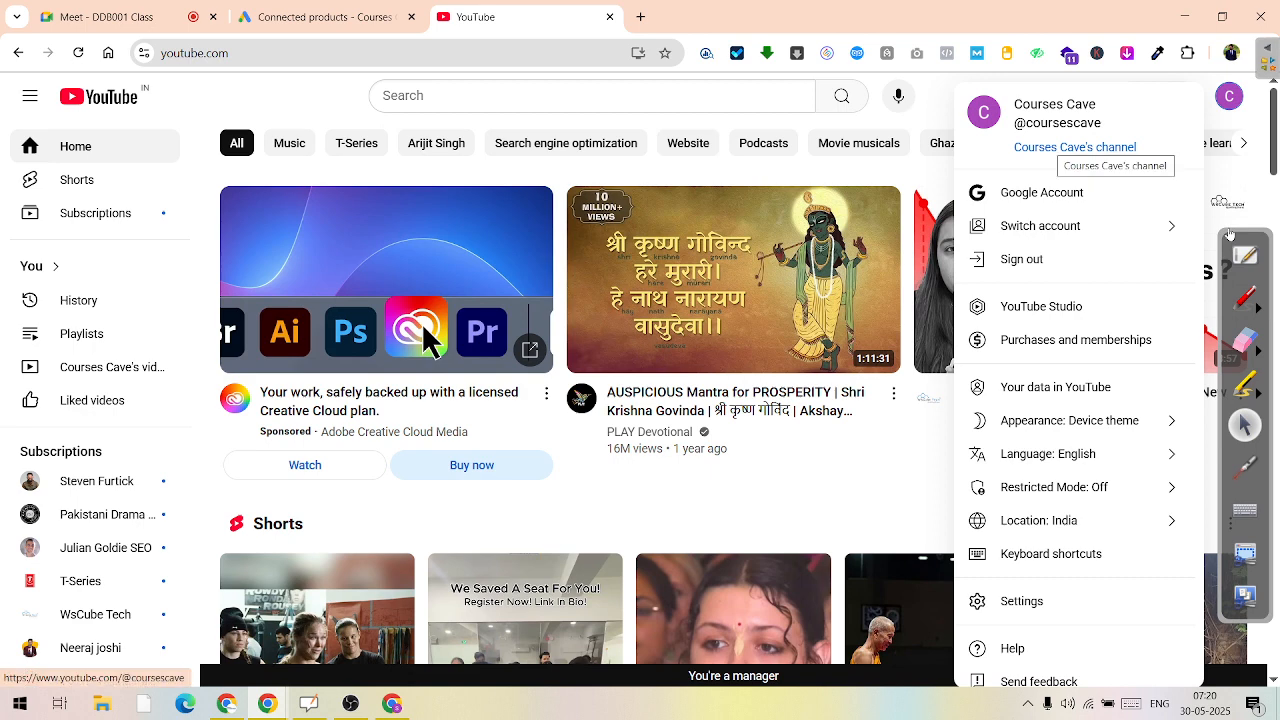
pyautogui.click(1075, 147)
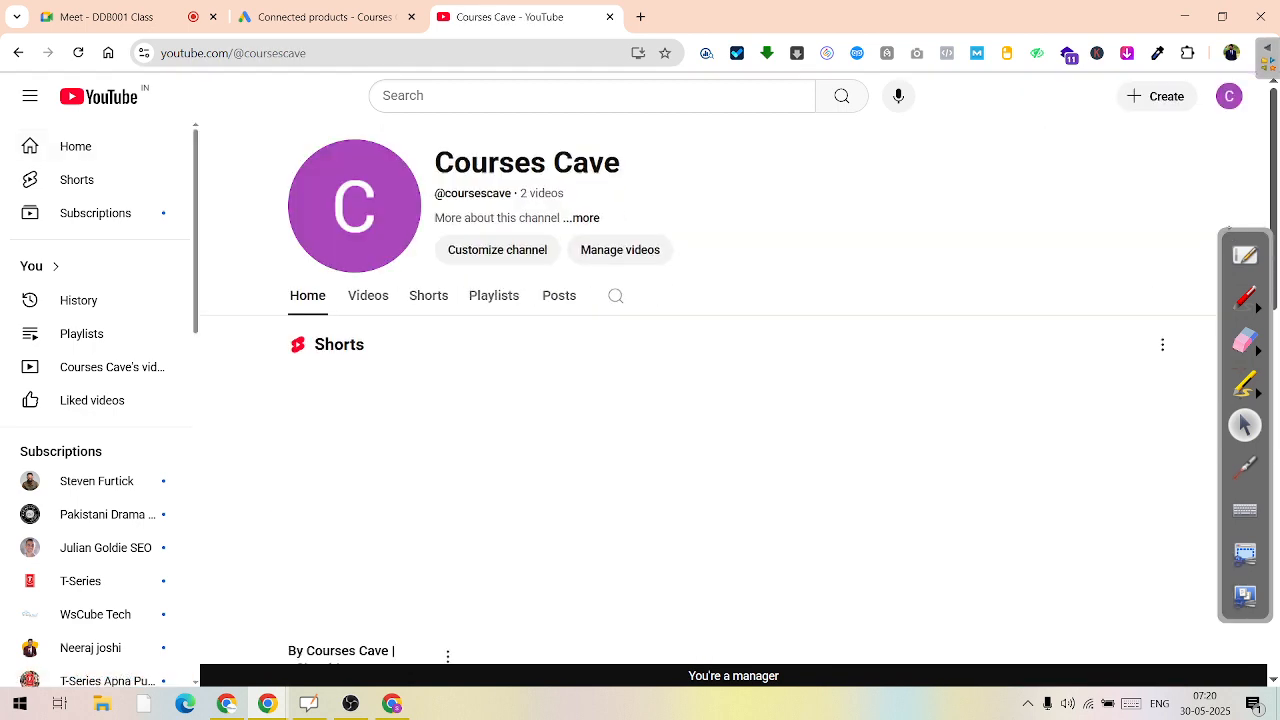
pyautogui.click(497, 249)
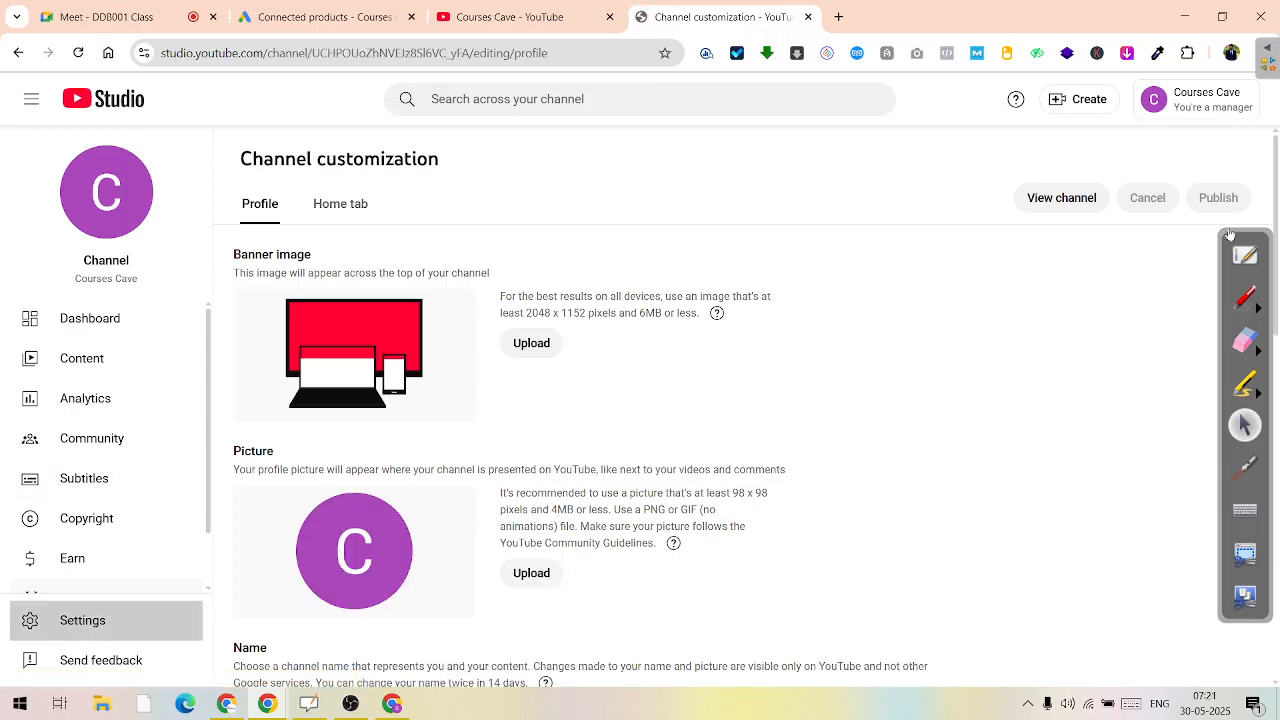
# - Open the channel's advanced settings and look over the Google Ads account linking section
pyautogui.click(75, 620)
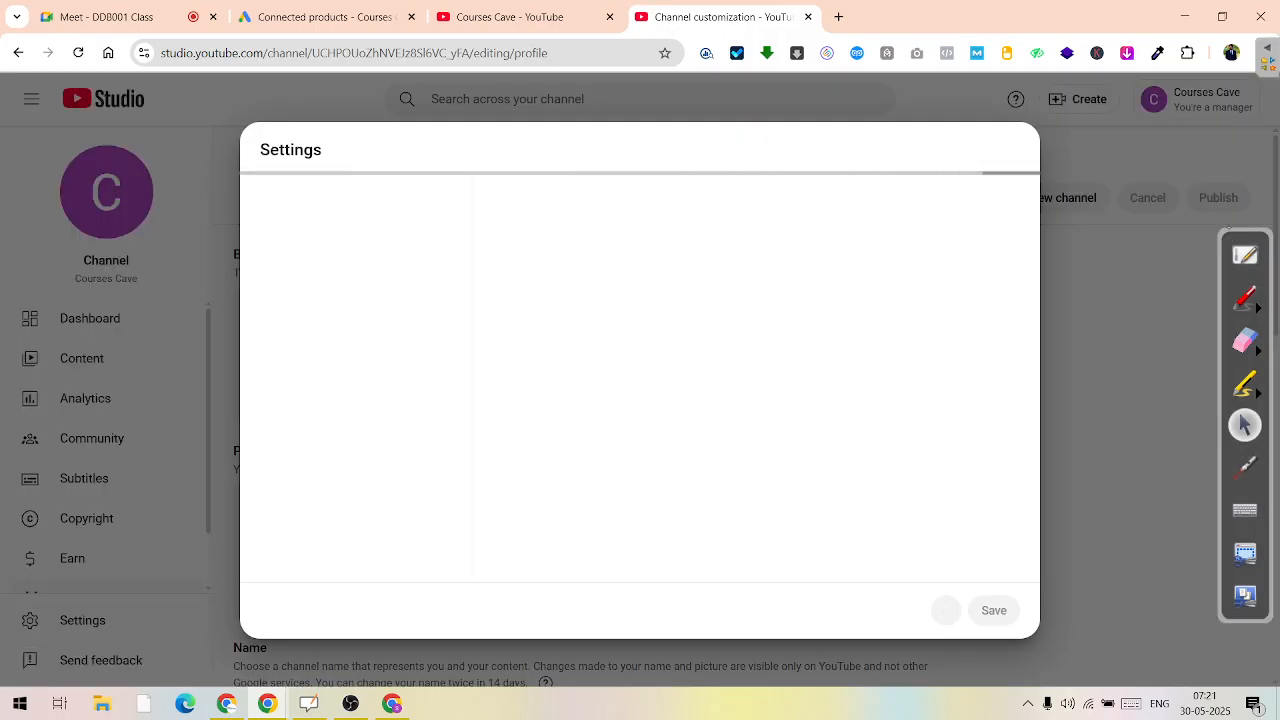
pyautogui.click(292, 243)
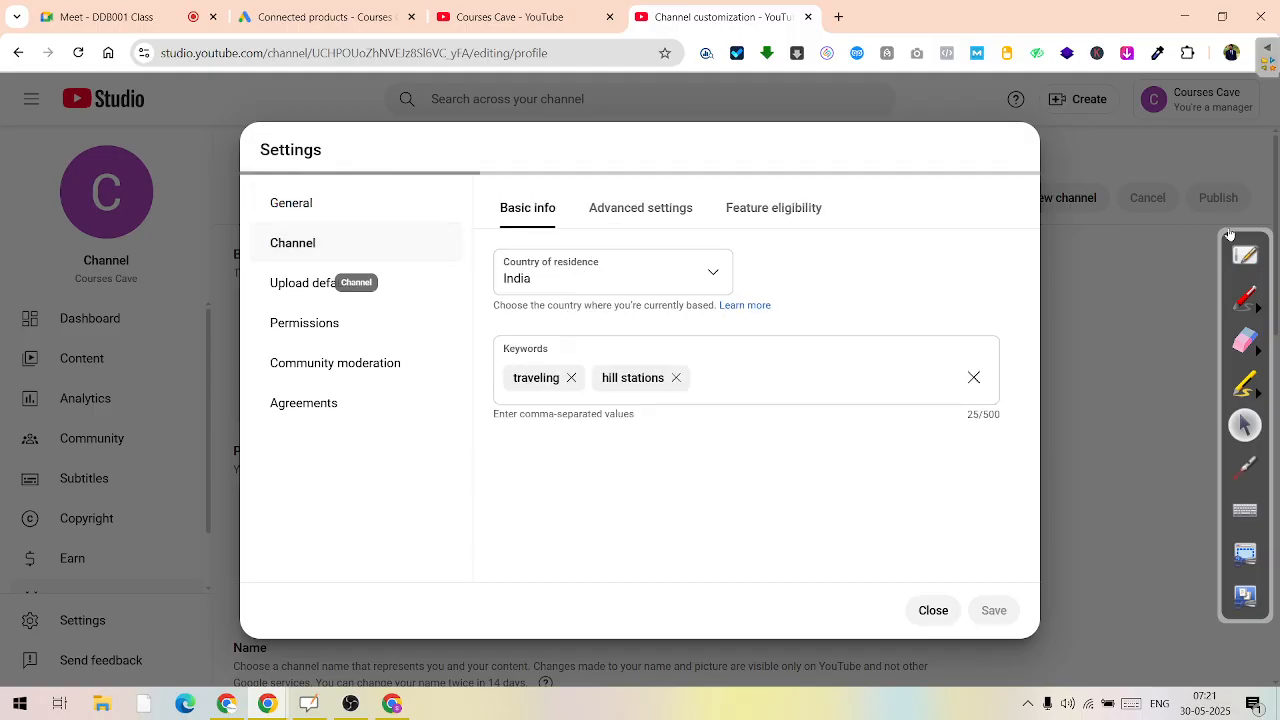
pyautogui.click(640, 208)
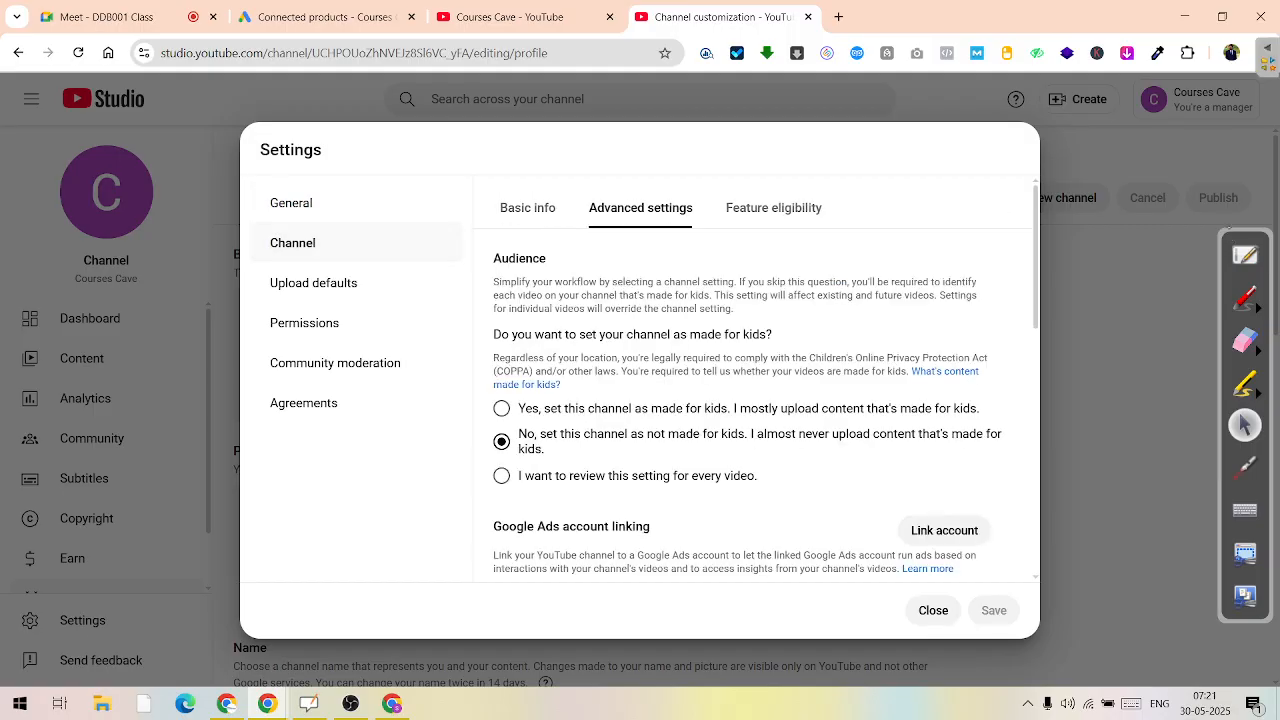
pyautogui.scroll(-2, 750, 400)
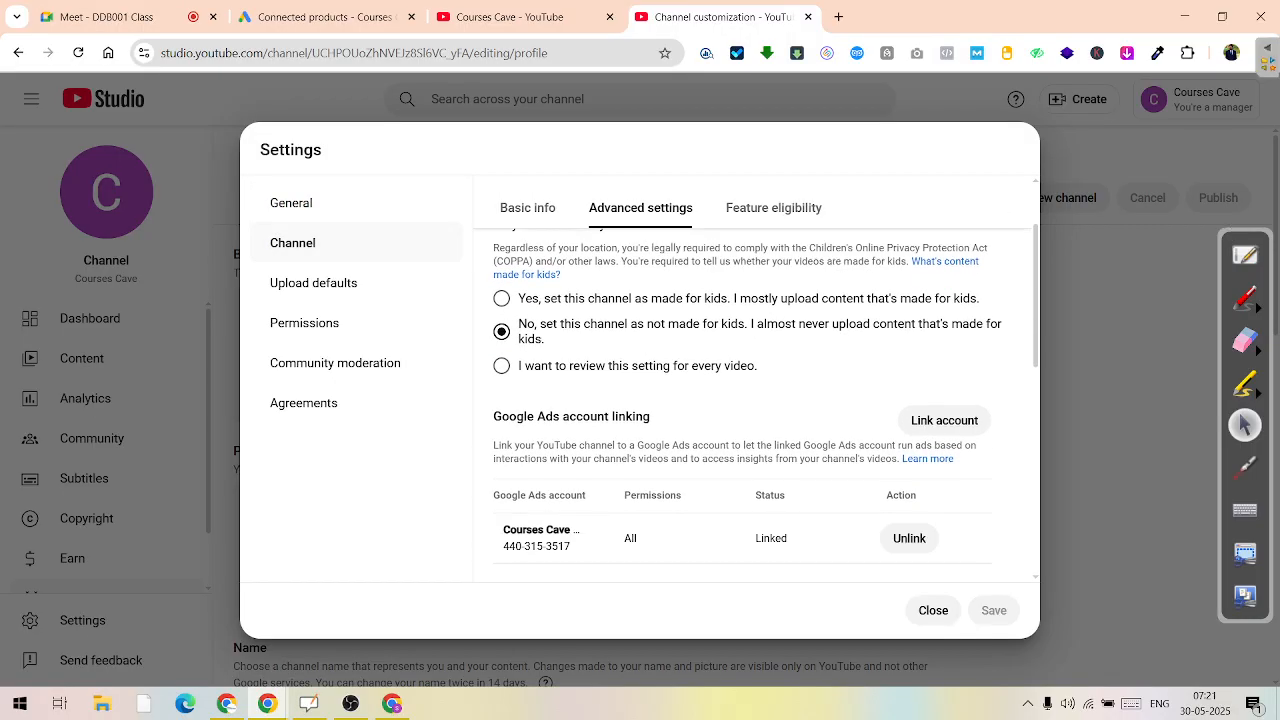
pyautogui.scroll(-1, 765, 396)
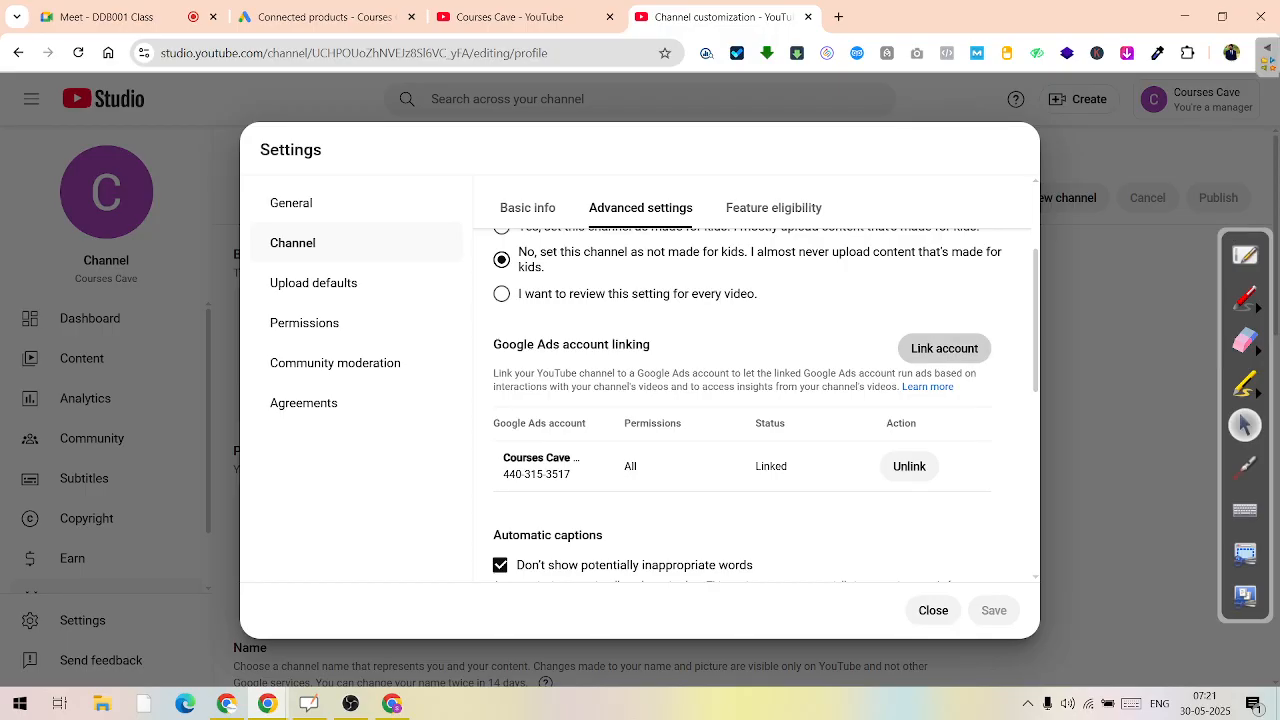
# - Open the form for linking a Google Ads account, review its required fields and access features, and dismiss it without linking
pyautogui.click(944, 348)
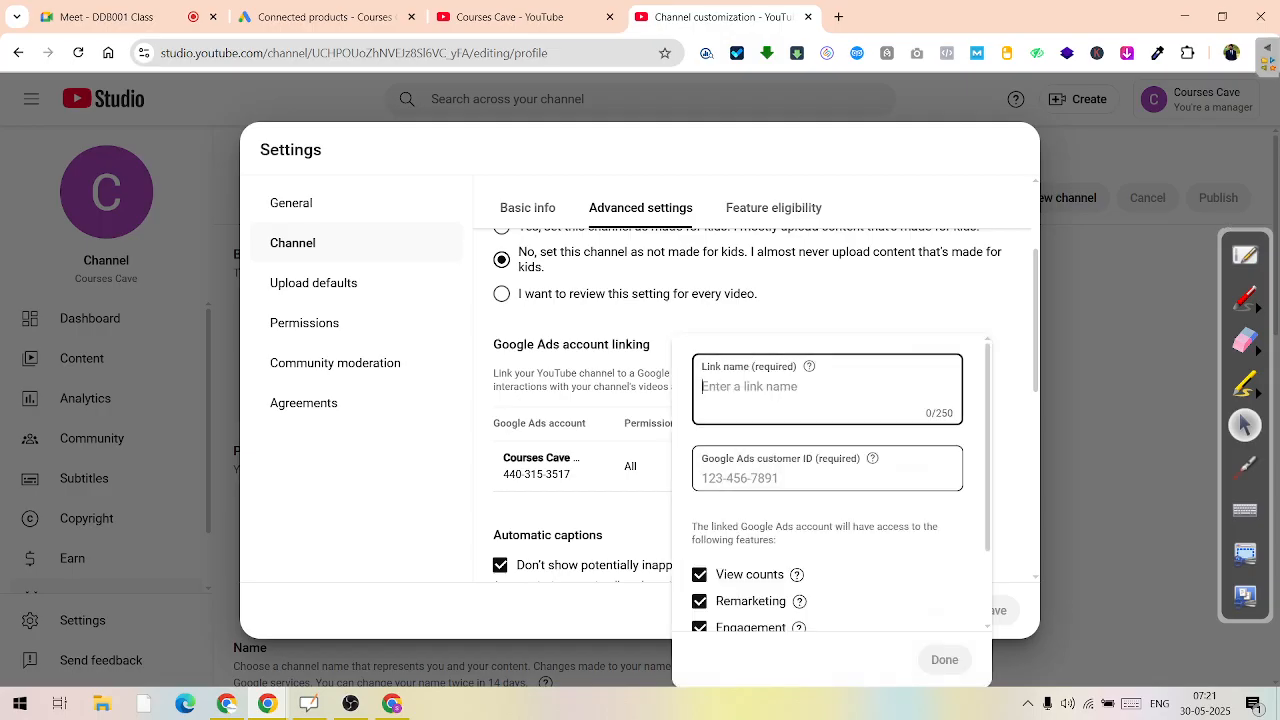
pyautogui.click(768, 478)
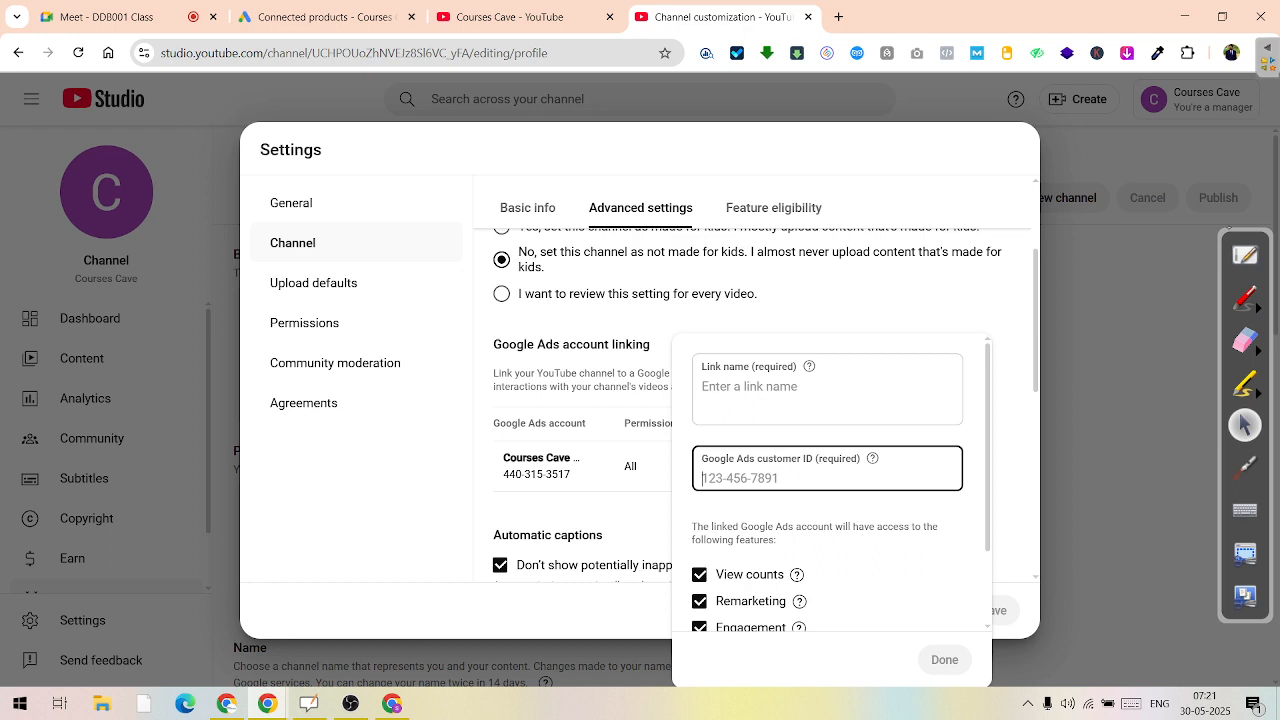
pyautogui.scroll(-3, 830, 480)
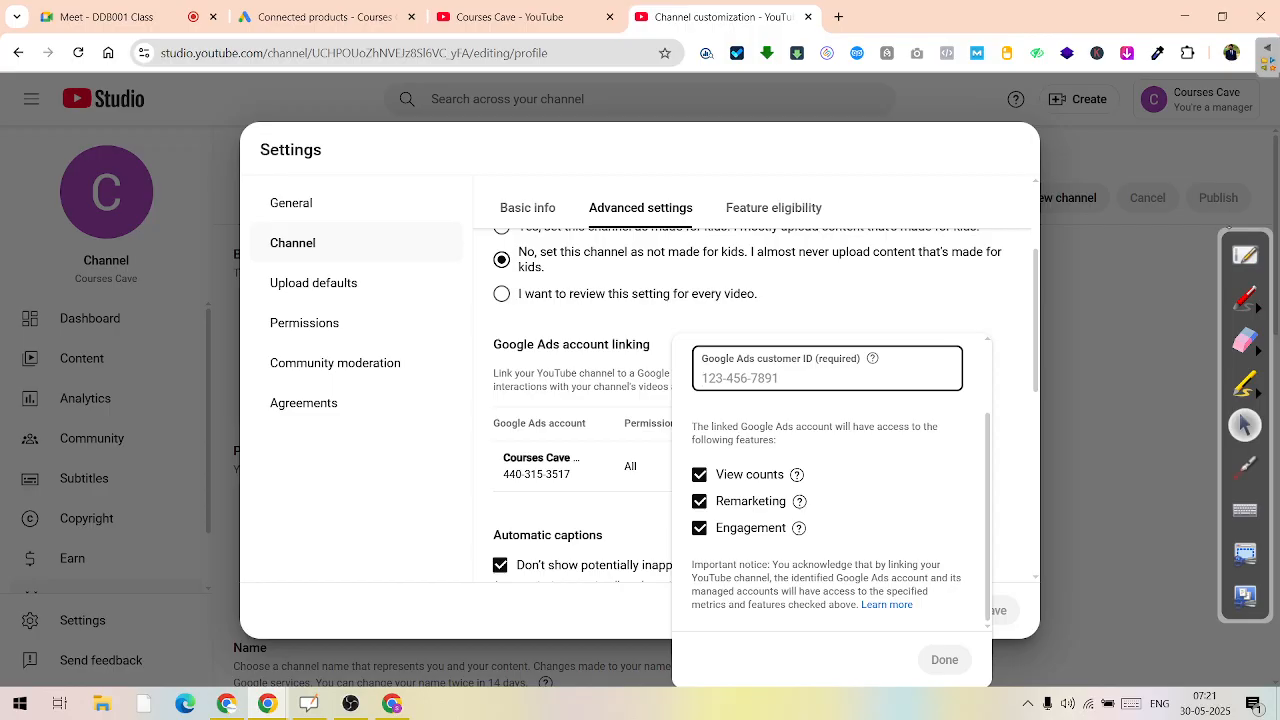
pyautogui.press('Escape')
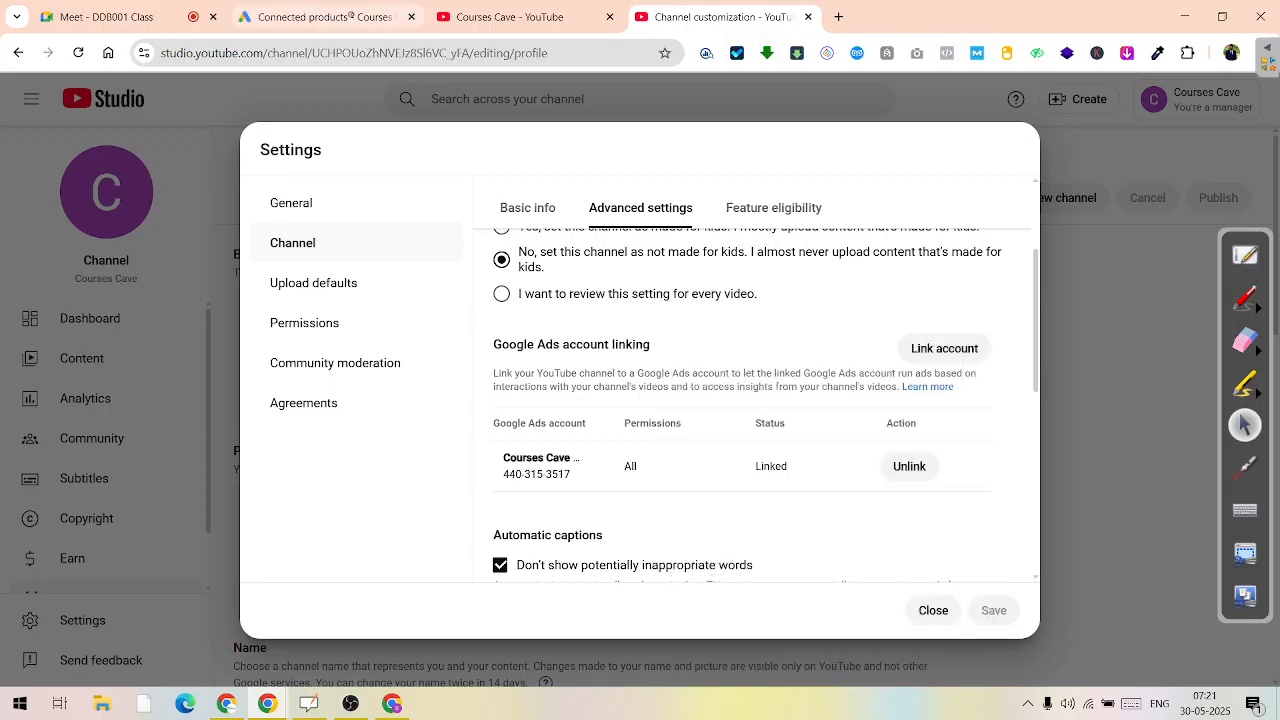
# - Switch to the Google Ads Points notes in Google Drive, tick points 9 and 10, and bracket the GTM and GA4 points in red ink
pyautogui.click(352, 15)
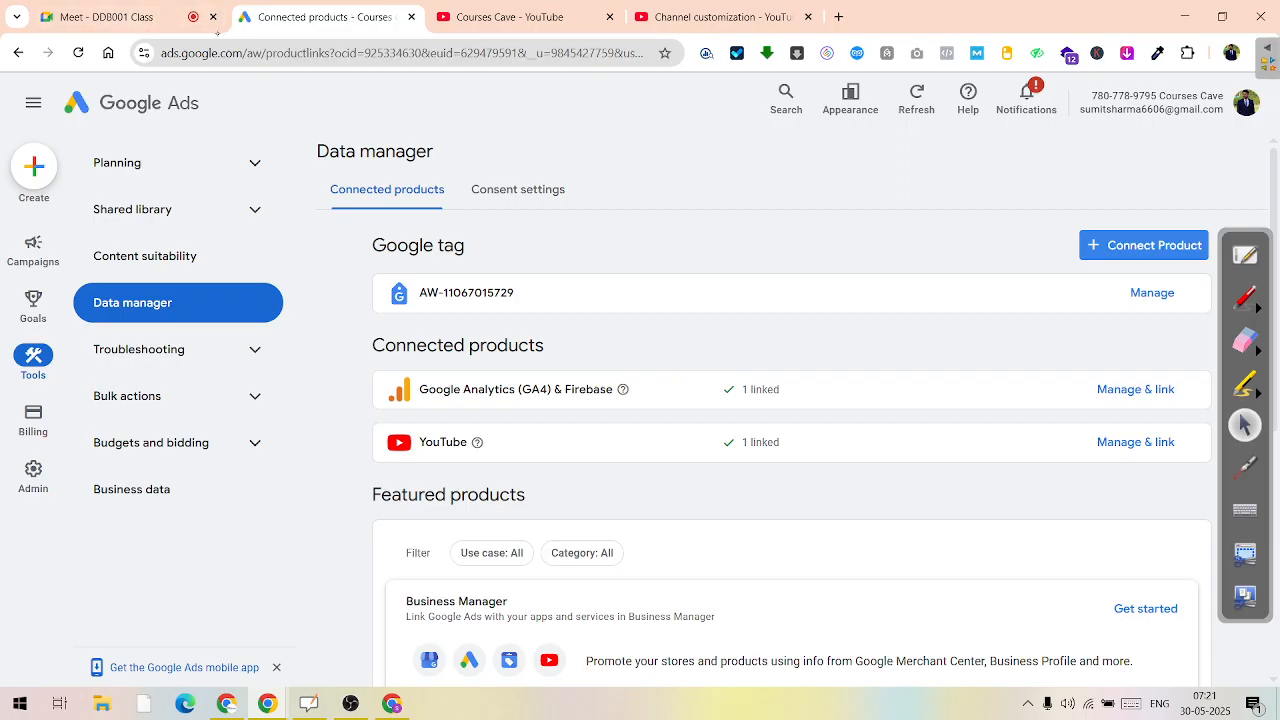
pyautogui.click(392, 704)
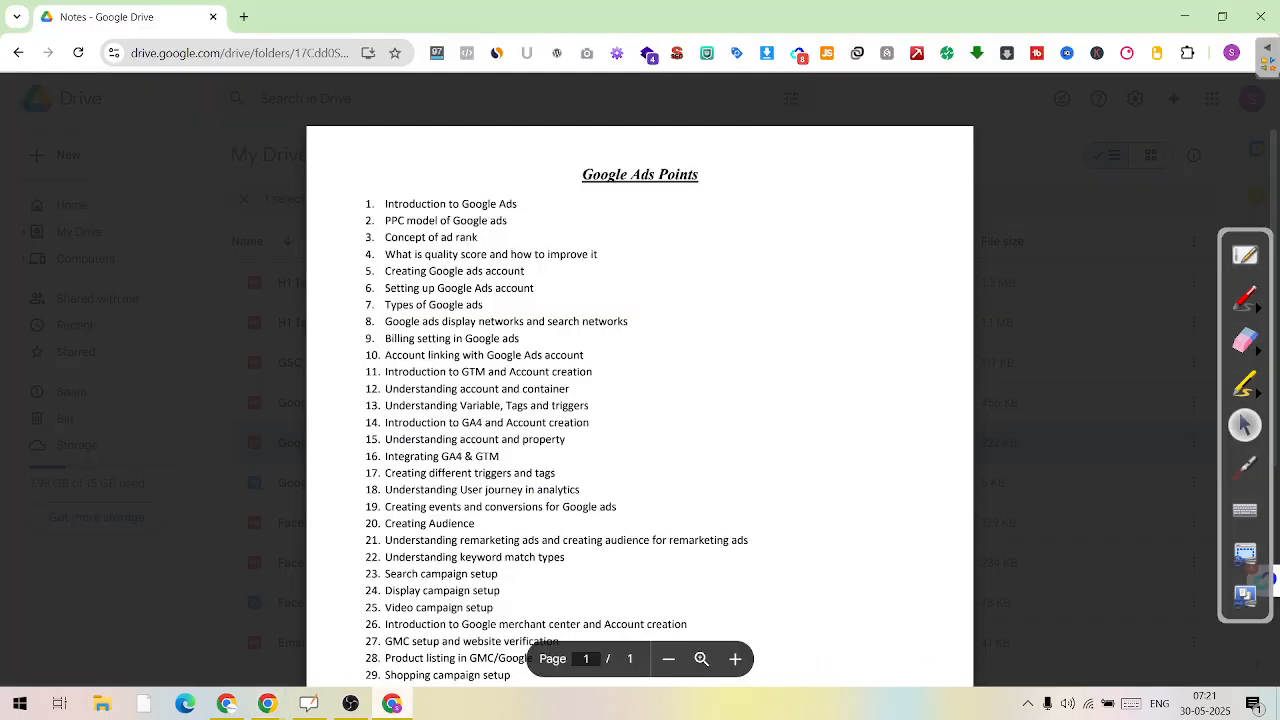
pyautogui.click(1245, 298)
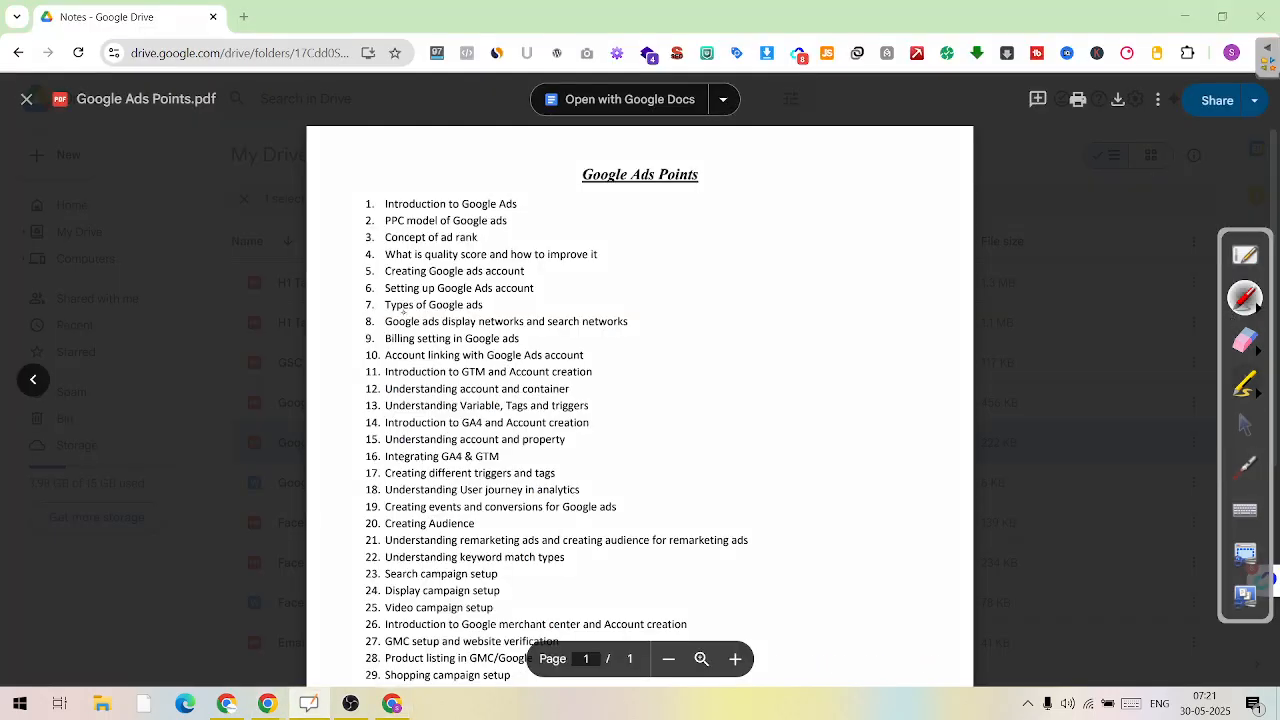
pyautogui.moveTo(366, 339)
pyautogui.mouseDown()
pyautogui.moveTo(356, 344)
pyautogui.moveTo(396, 338)
pyautogui.moveTo(408, 350)
pyautogui.moveTo(322, 405)
pyautogui.moveTo(330, 496)
pyautogui.moveTo(355, 500)
pyautogui.mouseUp()
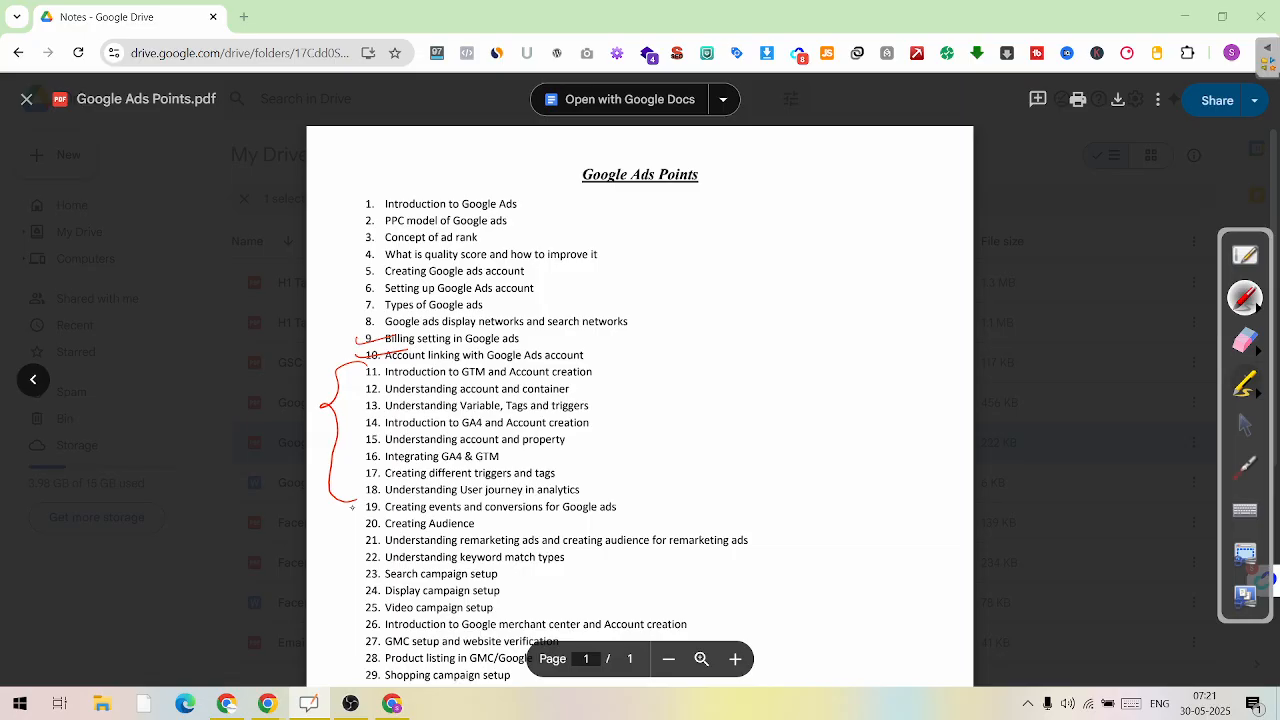
pyautogui.moveTo(468, 354)
pyautogui.mouseDown()
pyautogui.moveTo(446, 378)
pyautogui.moveTo(493, 375)
pyautogui.moveTo(456, 357)
pyautogui.mouseUp()
# - Erase all ink from the notes, restore the normal pointer, and return to the Google Ads Data manager window
pyautogui.click(1245, 341)
pyautogui.click(1193, 353)
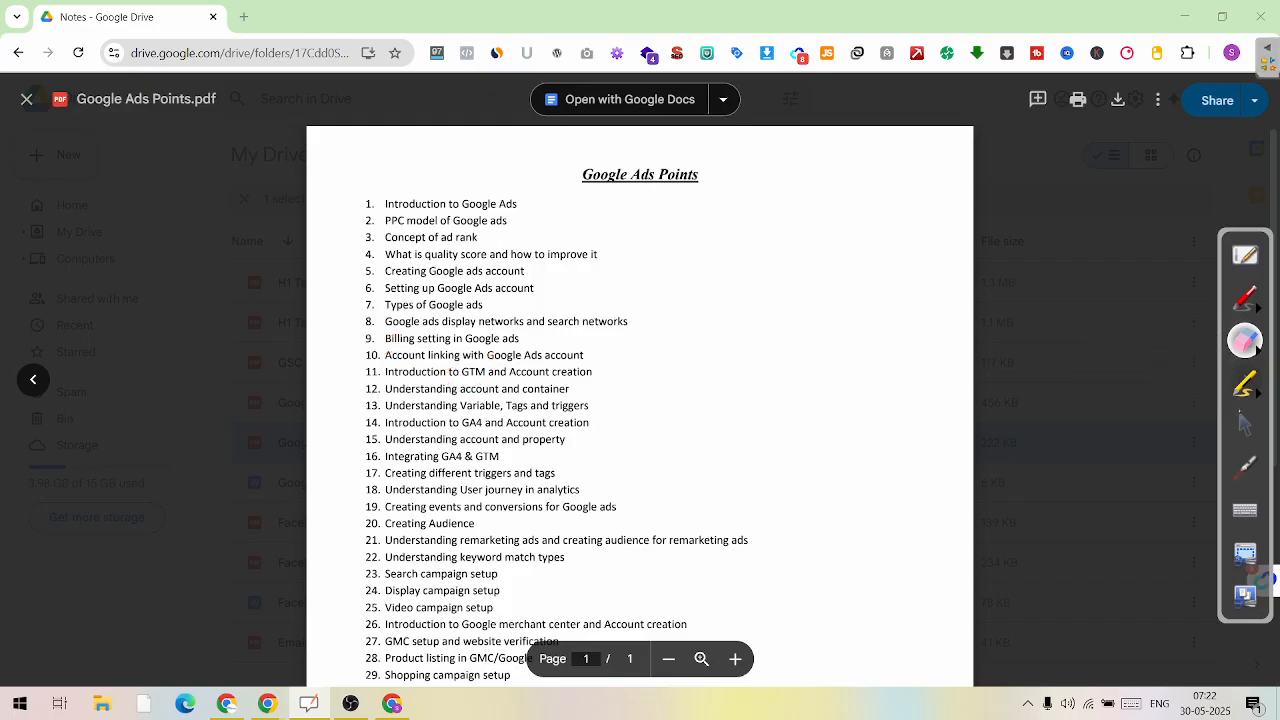
pyautogui.click(1245, 425)
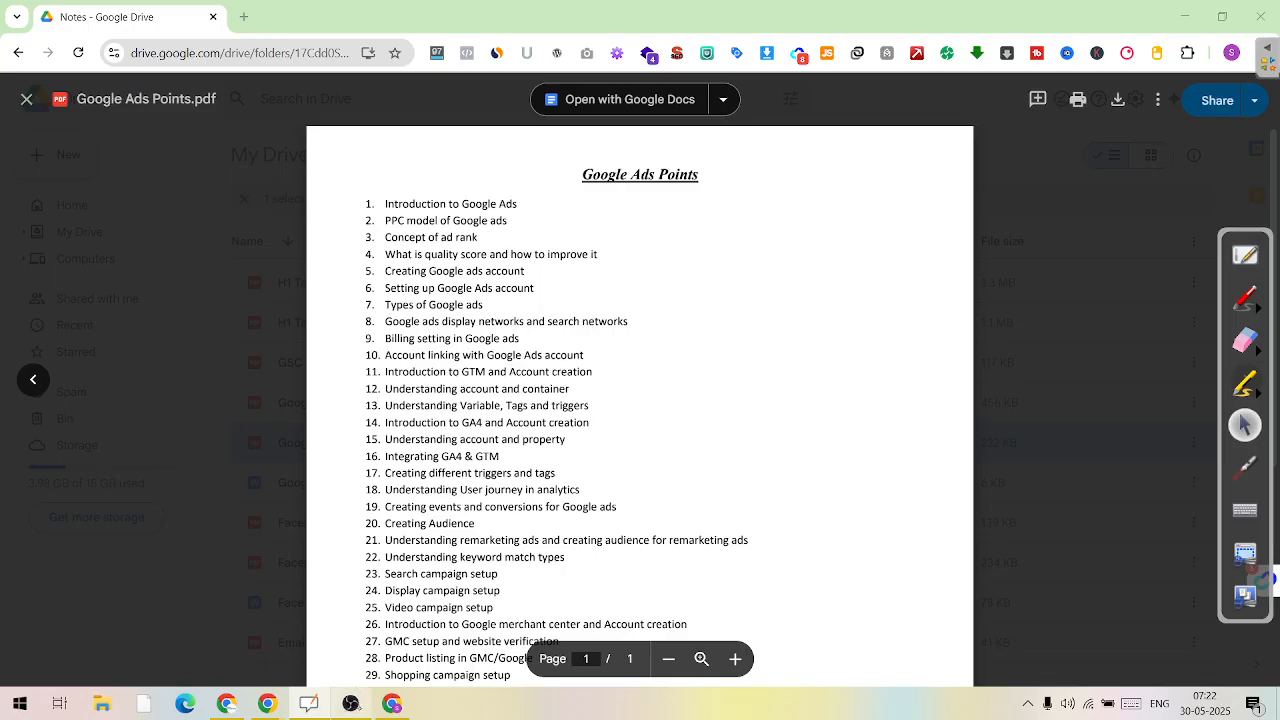
pyautogui.moveTo(281, 689)
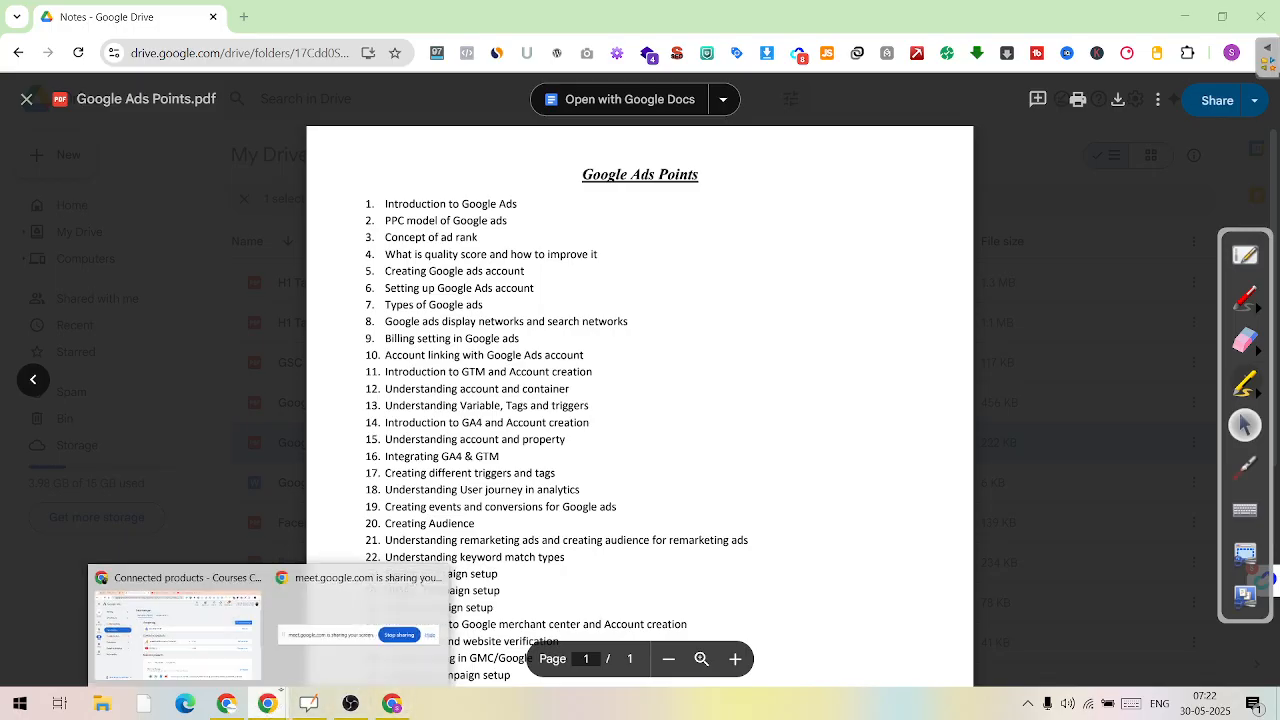
pyautogui.click(238, 645)
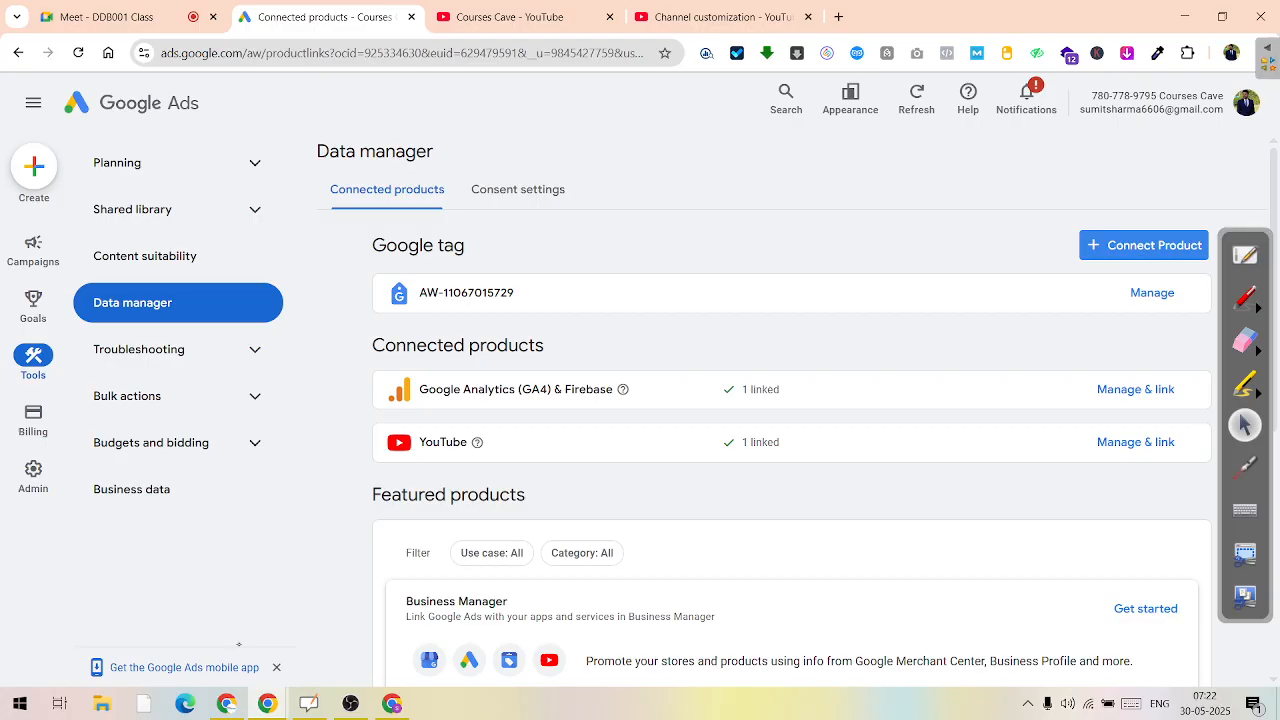
# - Switch to the Google Meet call and stop sharing the screen
pyautogui.click(165, 17)
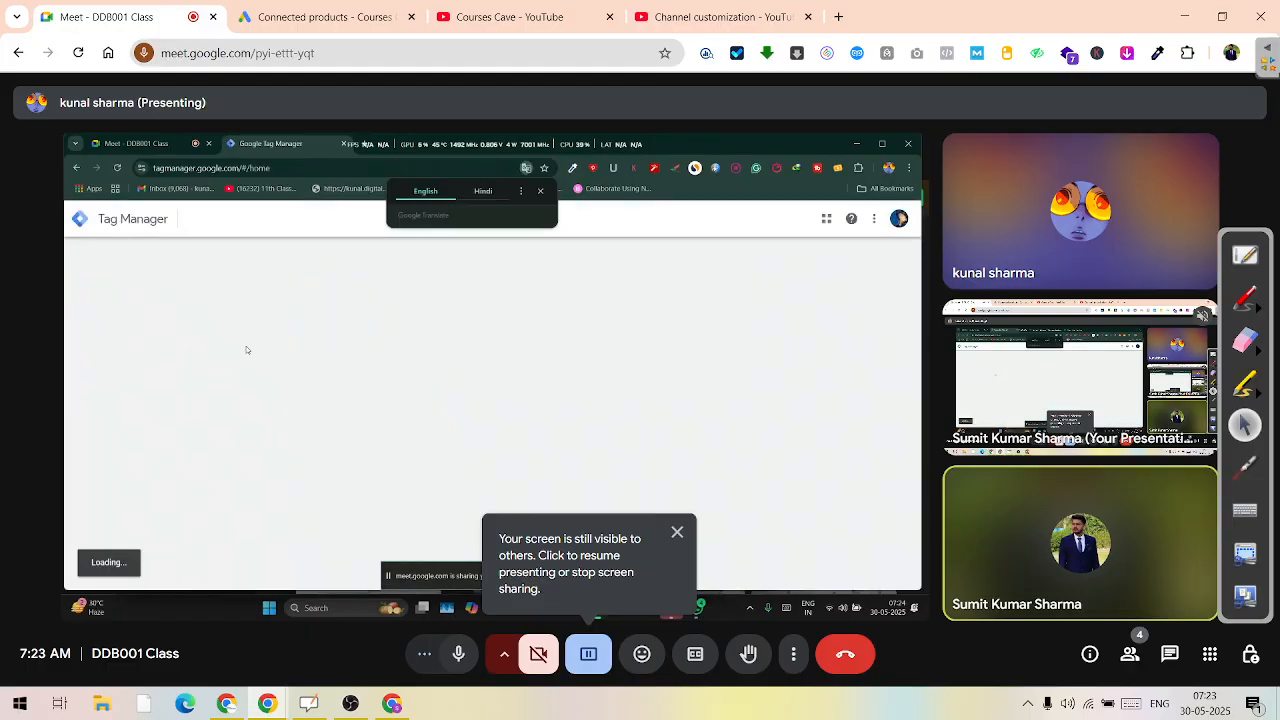
pyautogui.click(586, 660)
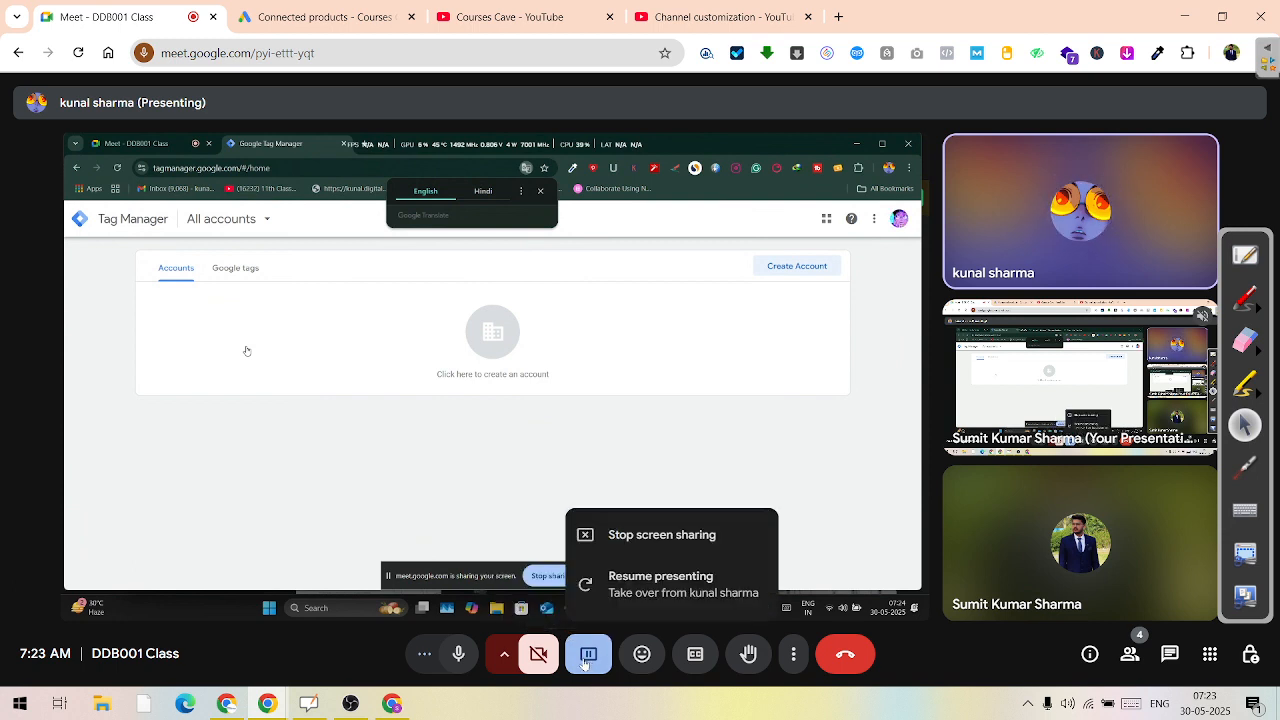
pyautogui.click(644, 540)
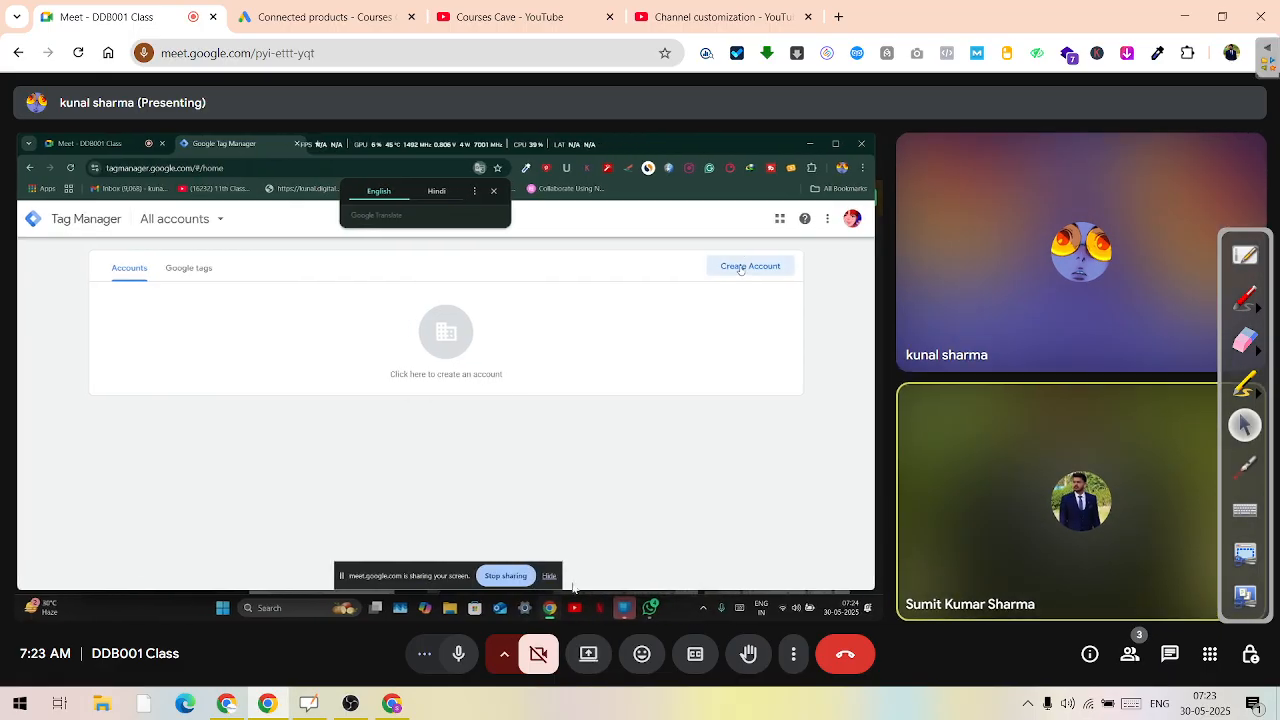
# - Leave the Google Meet call and switch to the OBS recording window
pyautogui.moveTo(350, 703)
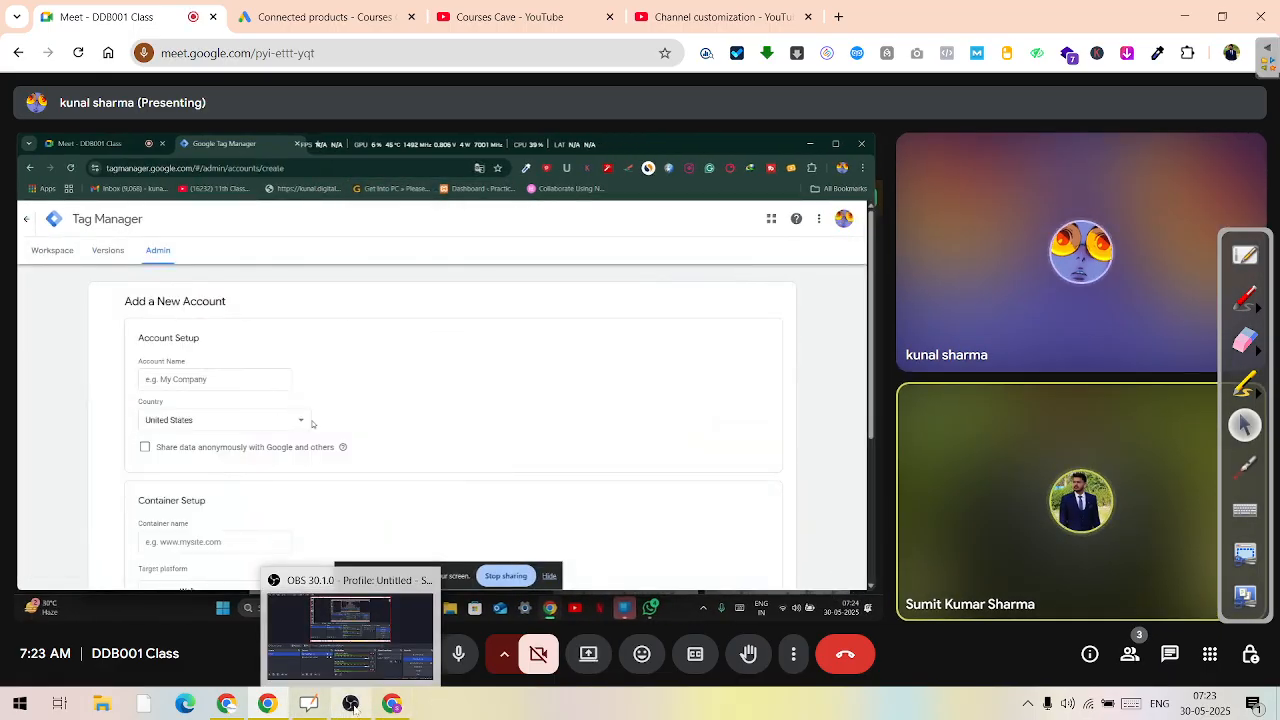
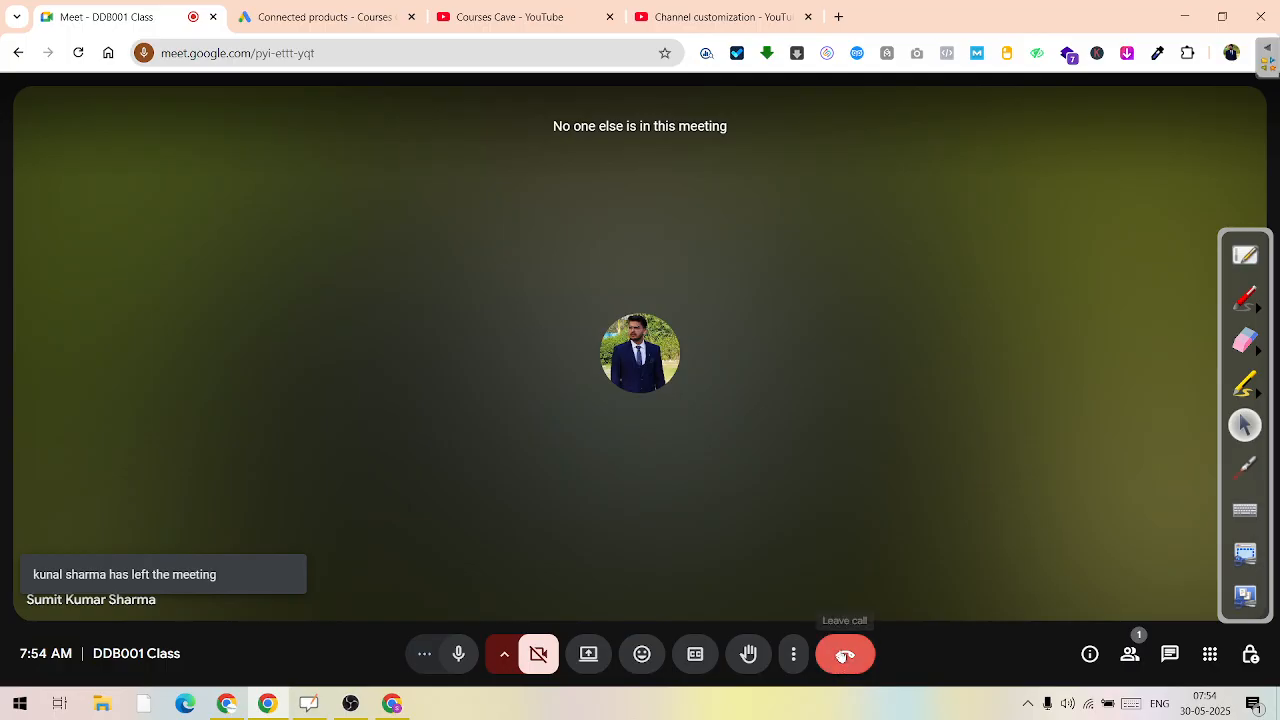
pyautogui.click(843, 654)
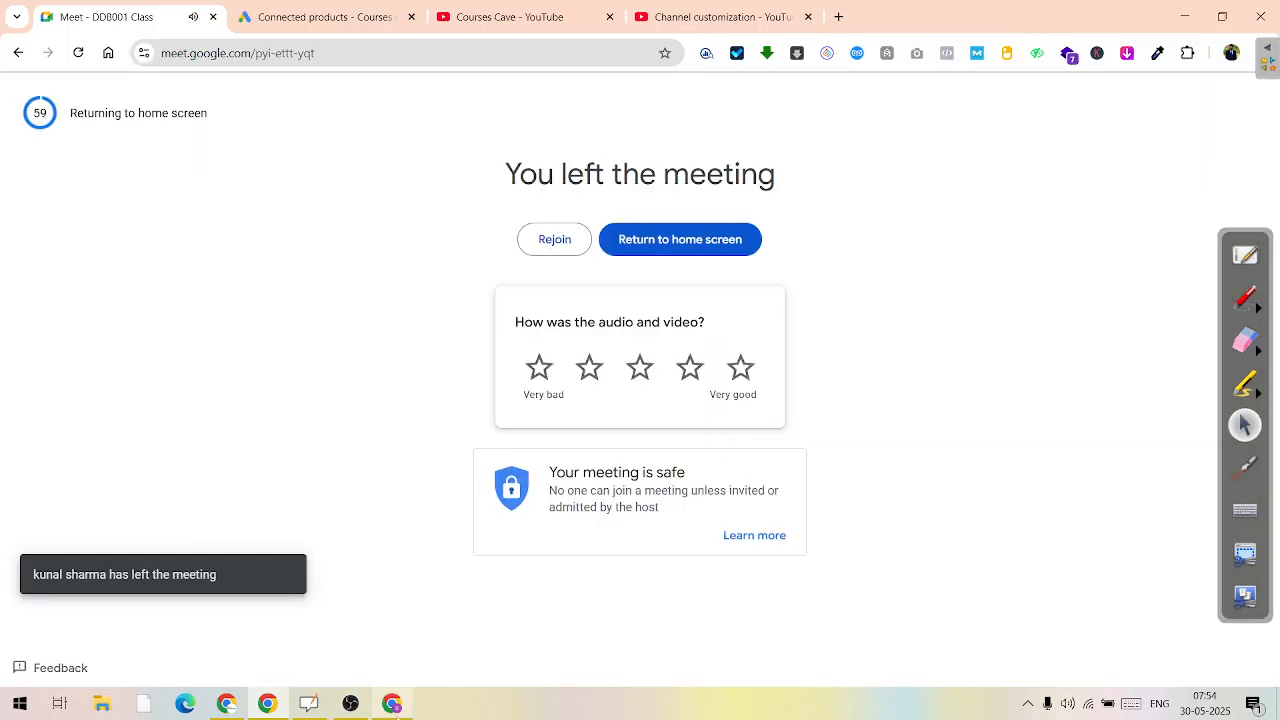
pyautogui.click(350, 703)
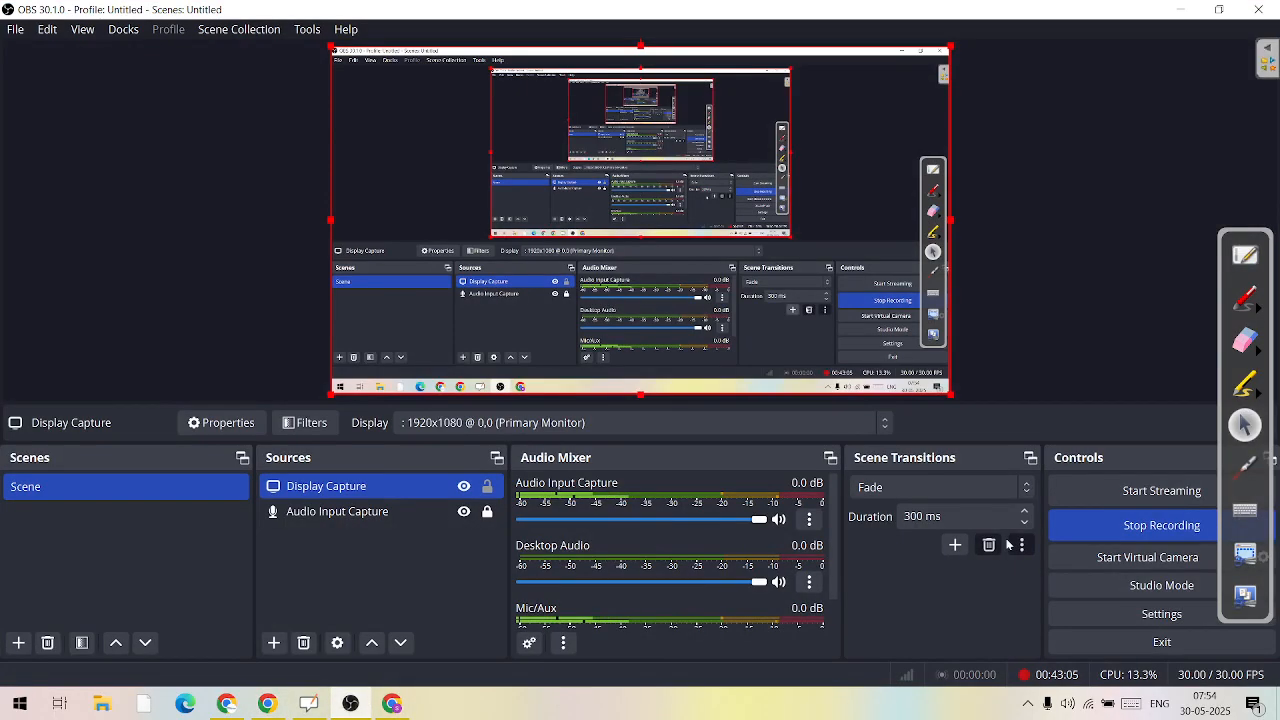